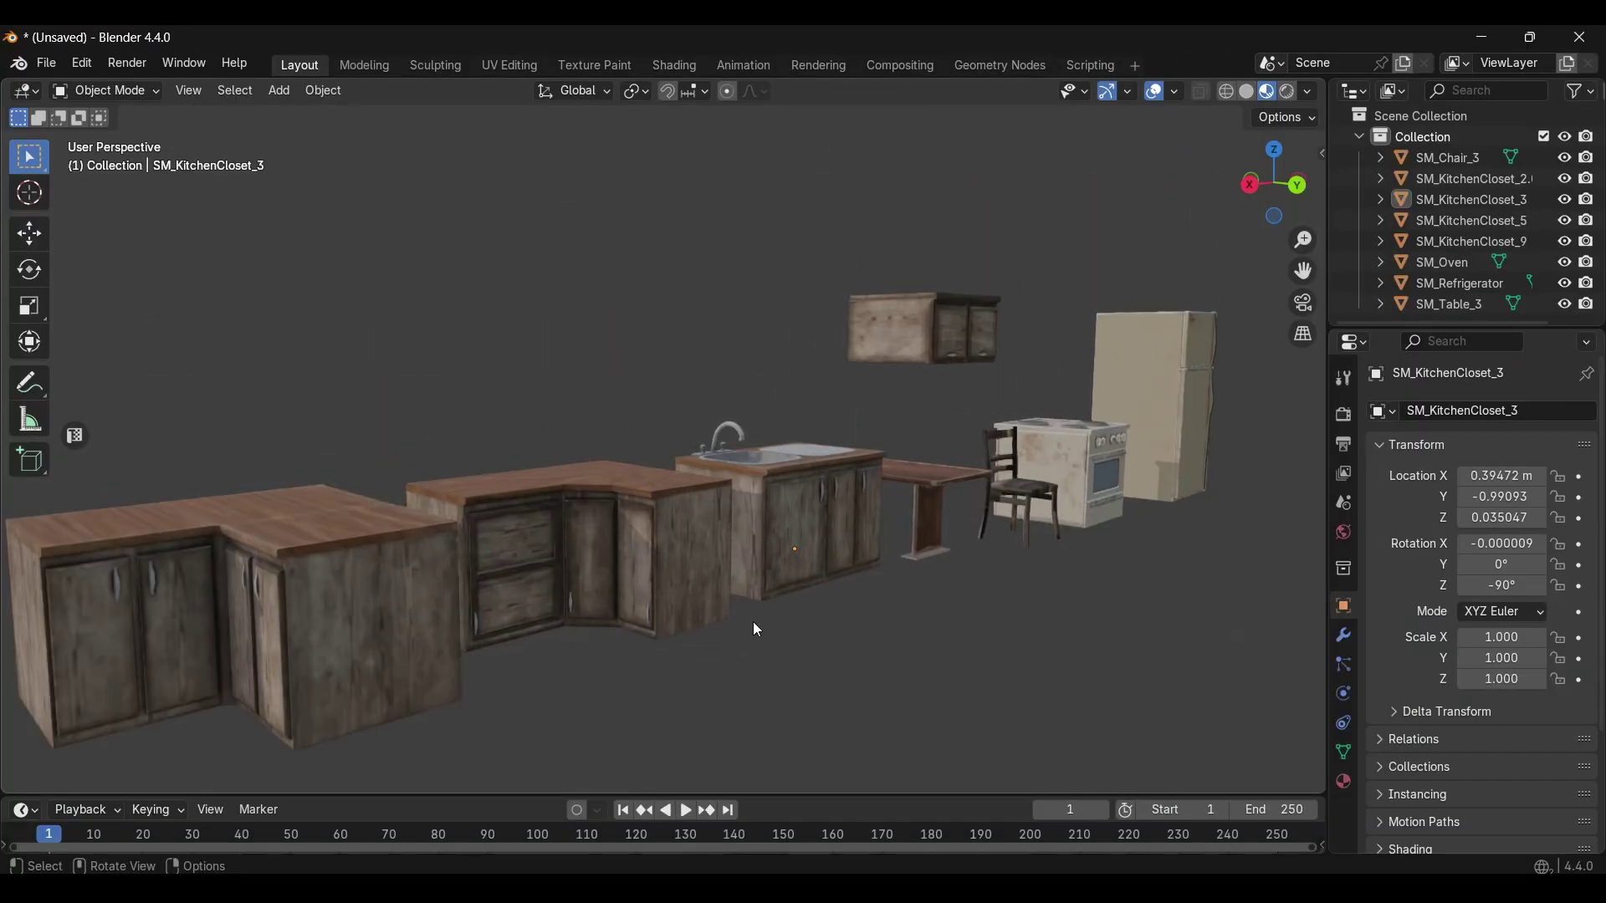
# Adjust the view and scroll the Explorer folder to locate MaterialMerger.zip
pyautogui.keyDown('ctrl'); pyautogui.moveTo(752, 621); pyautogui.dragTo(1030, 519, button='middle'); pyautogui.keyUp('ctrl')
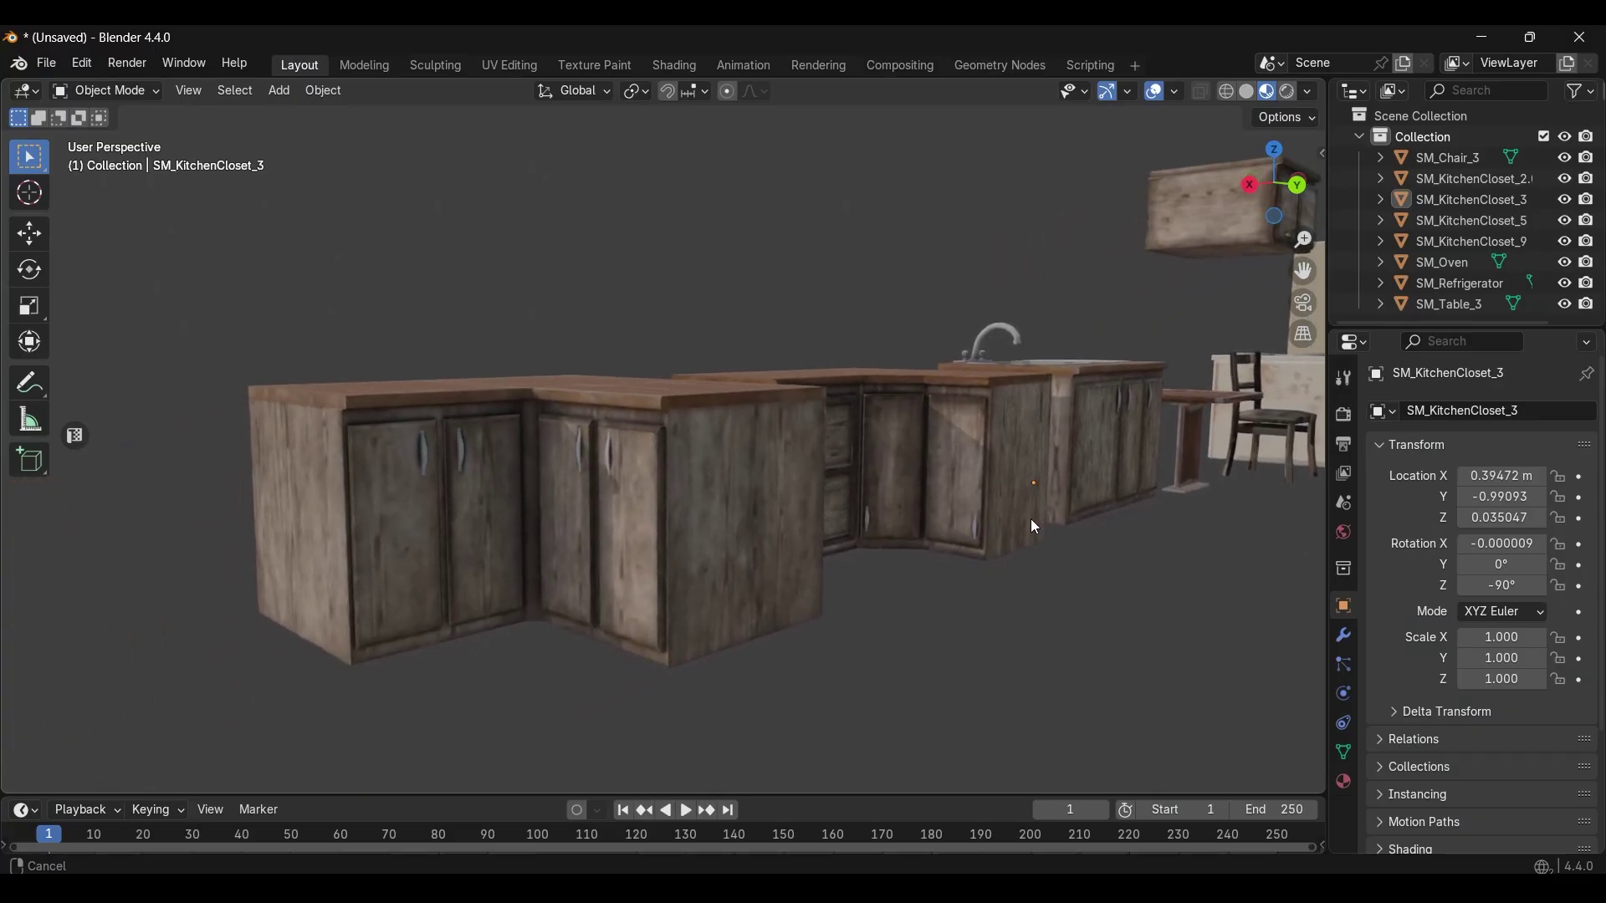
pyautogui.moveTo(1026, 576); pyautogui.dragTo(1095, 592, button='middle')
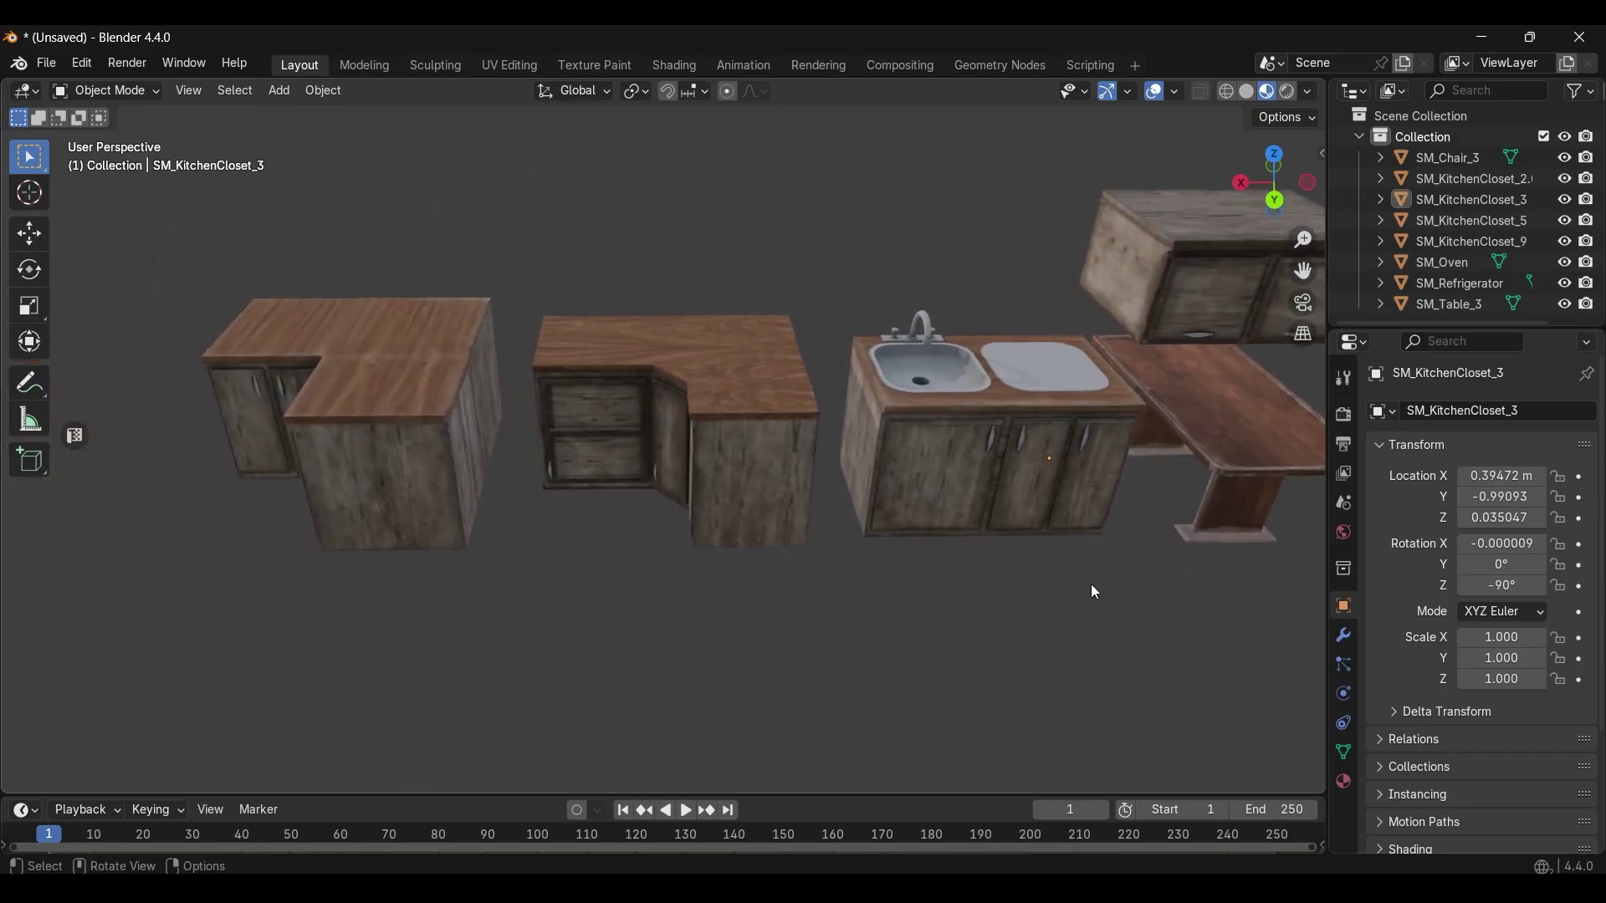
pyautogui.scroll(-6, 1091, 584)
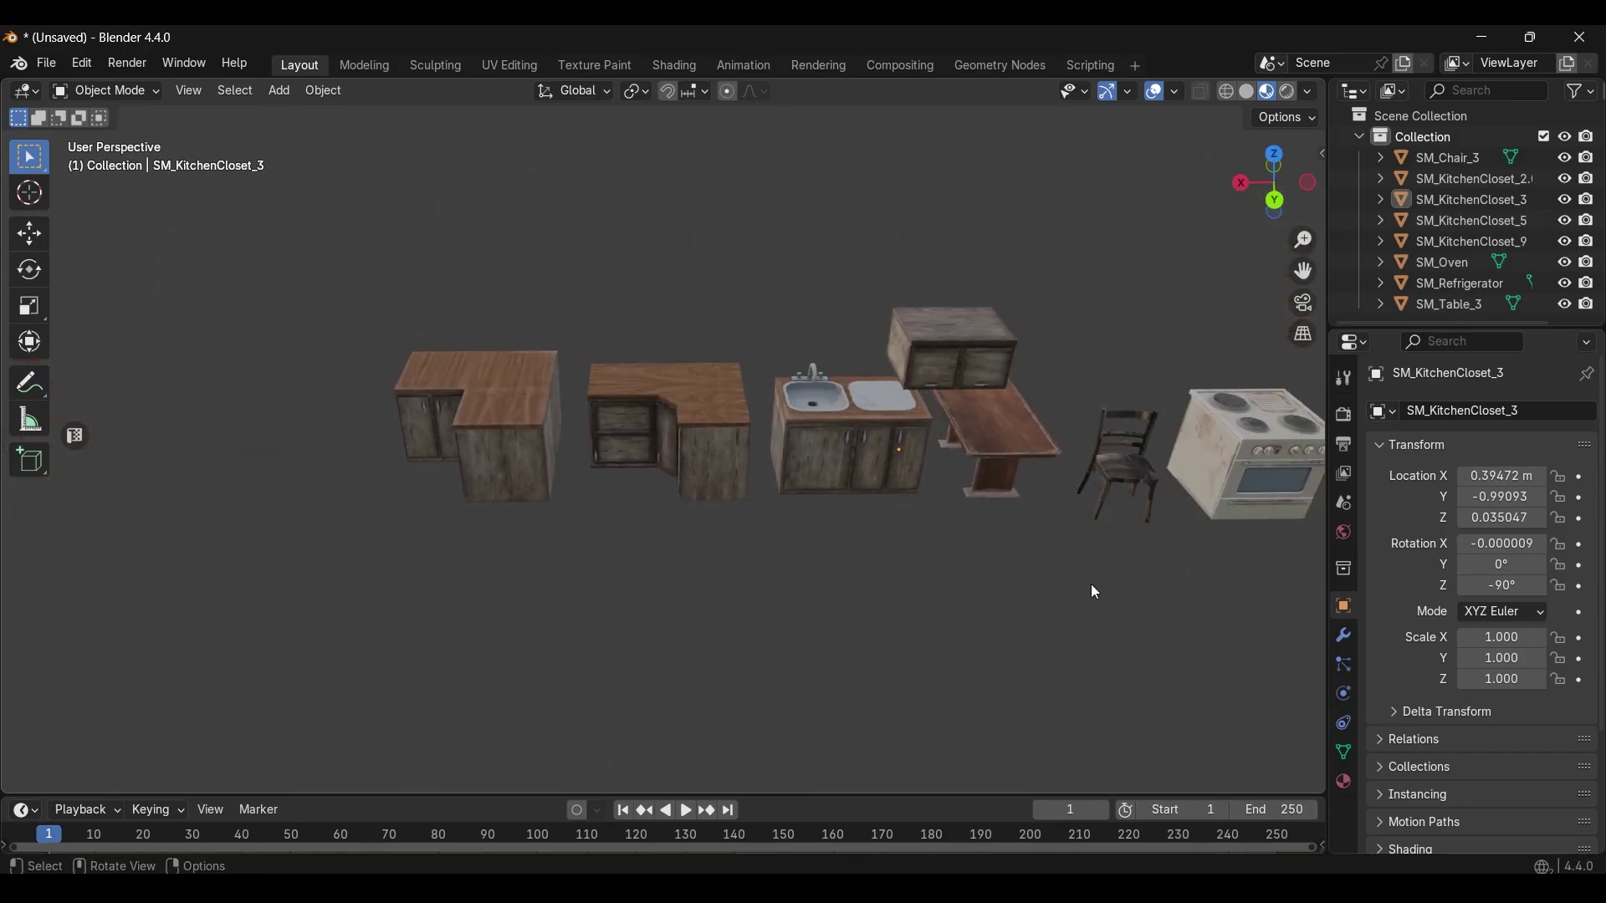
pyautogui.scroll(-2, 1087, 590)
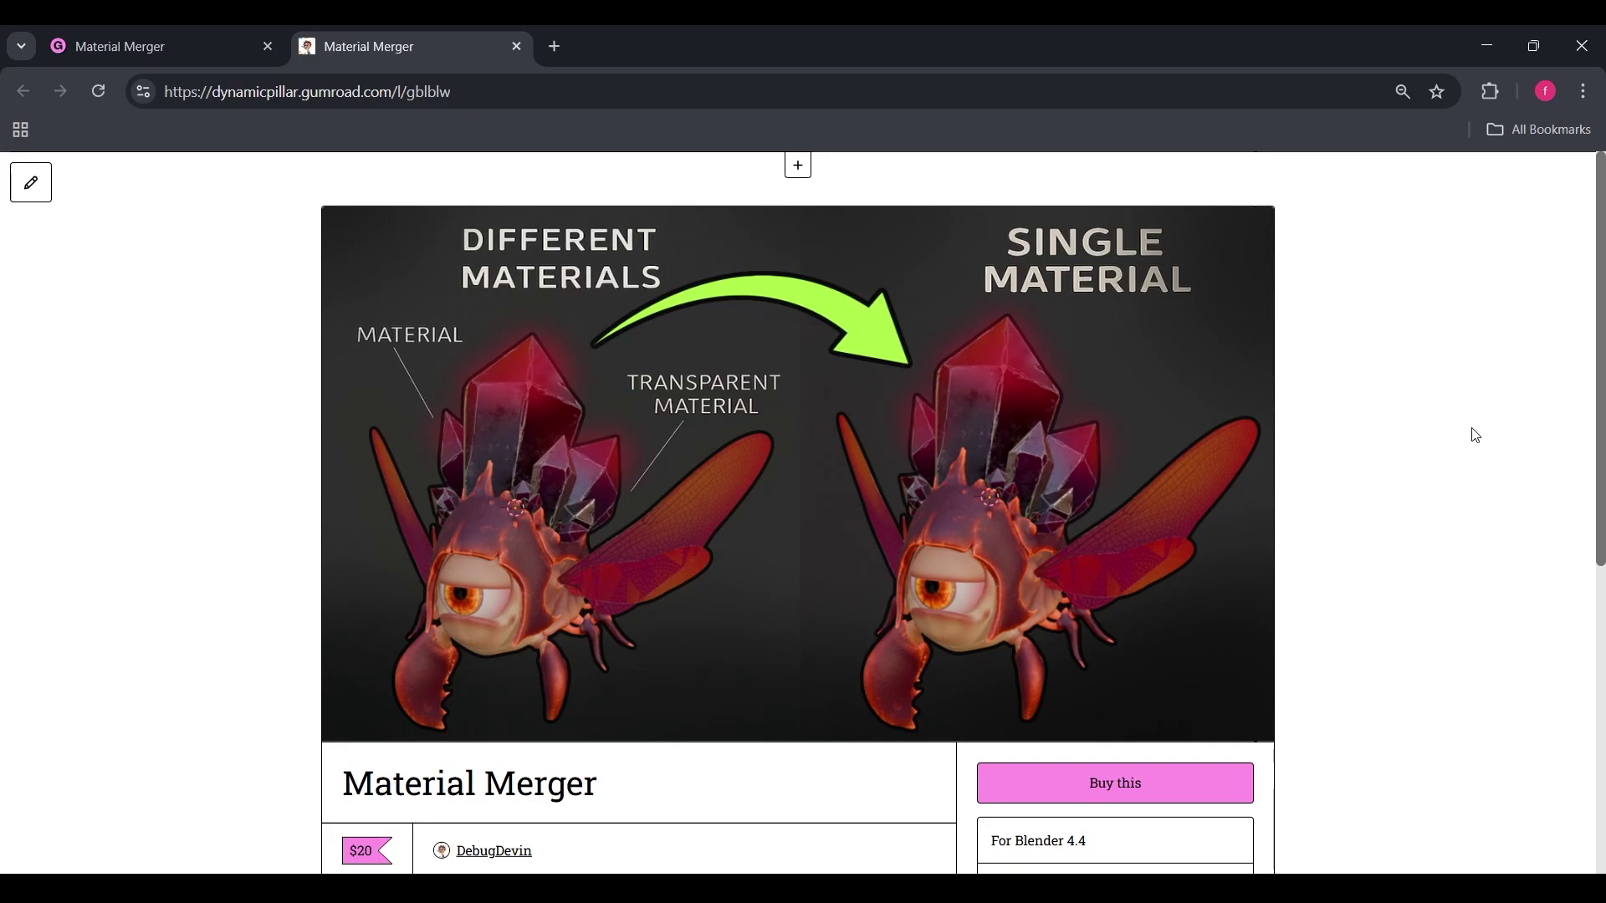
pyautogui.scroll(-1, 1475, 435)
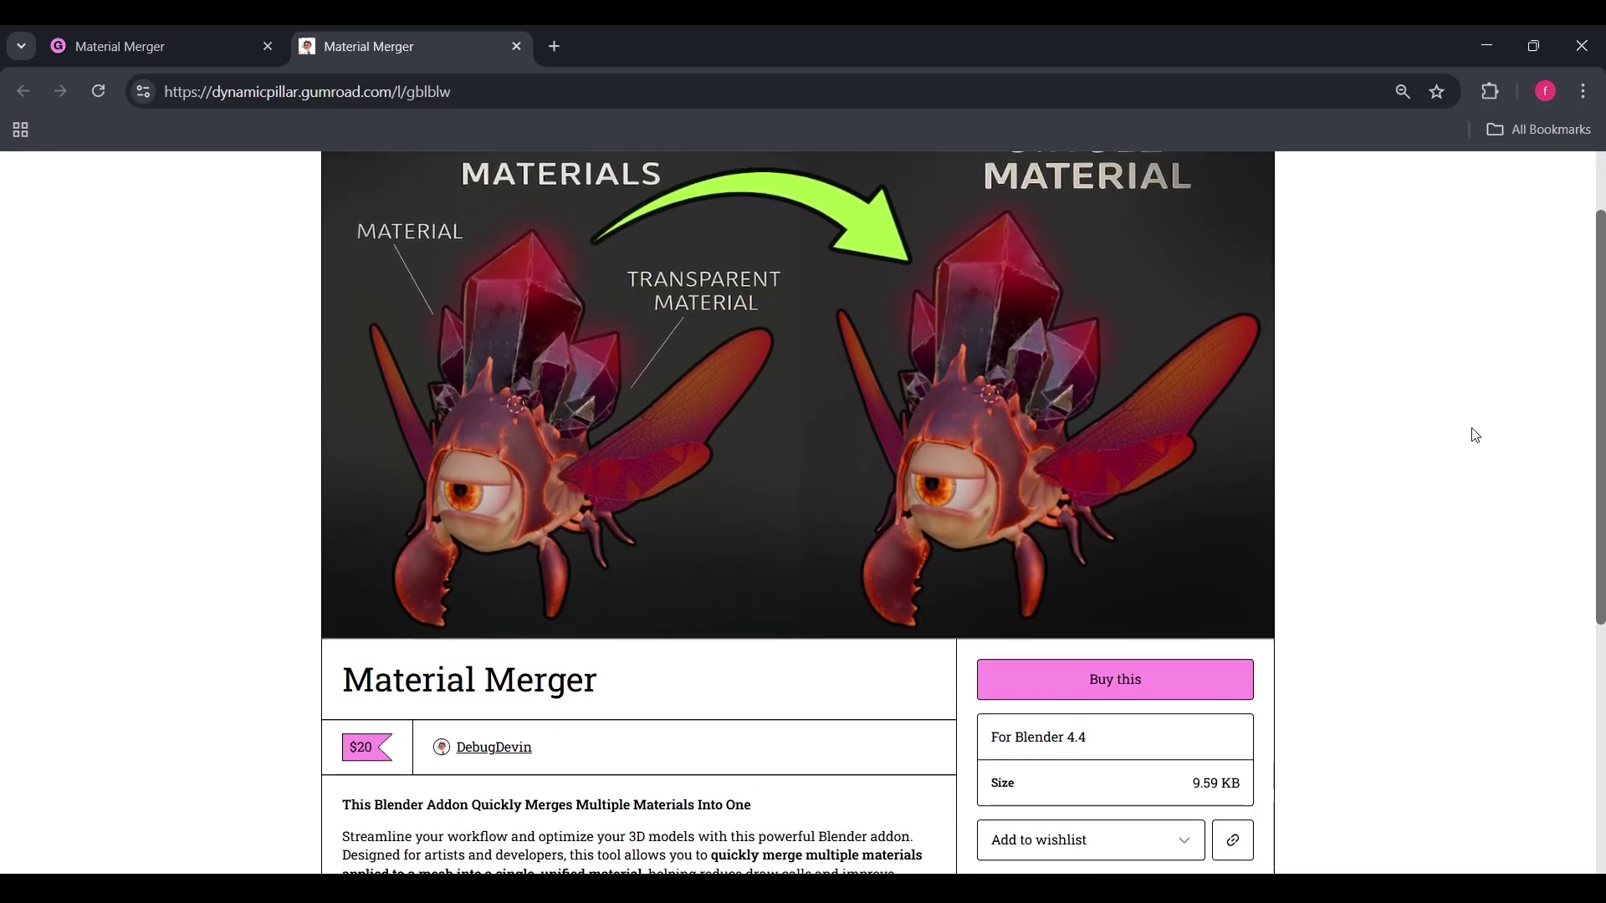
pyautogui.scroll(-2, 1474, 435)
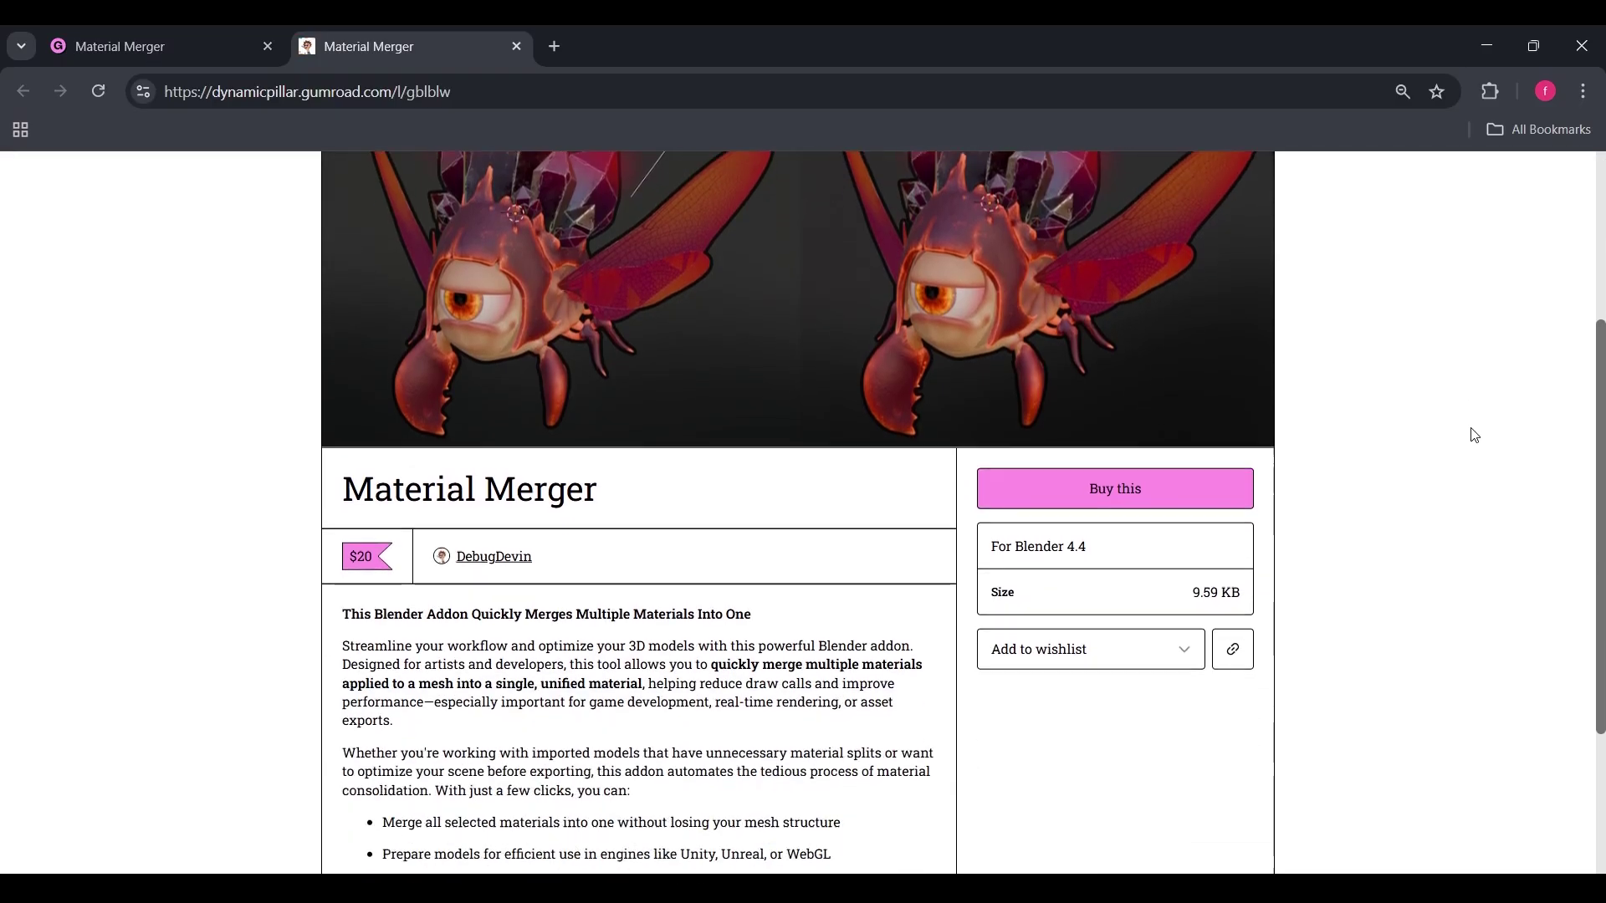
pyautogui.scroll(-1, 1475, 435)
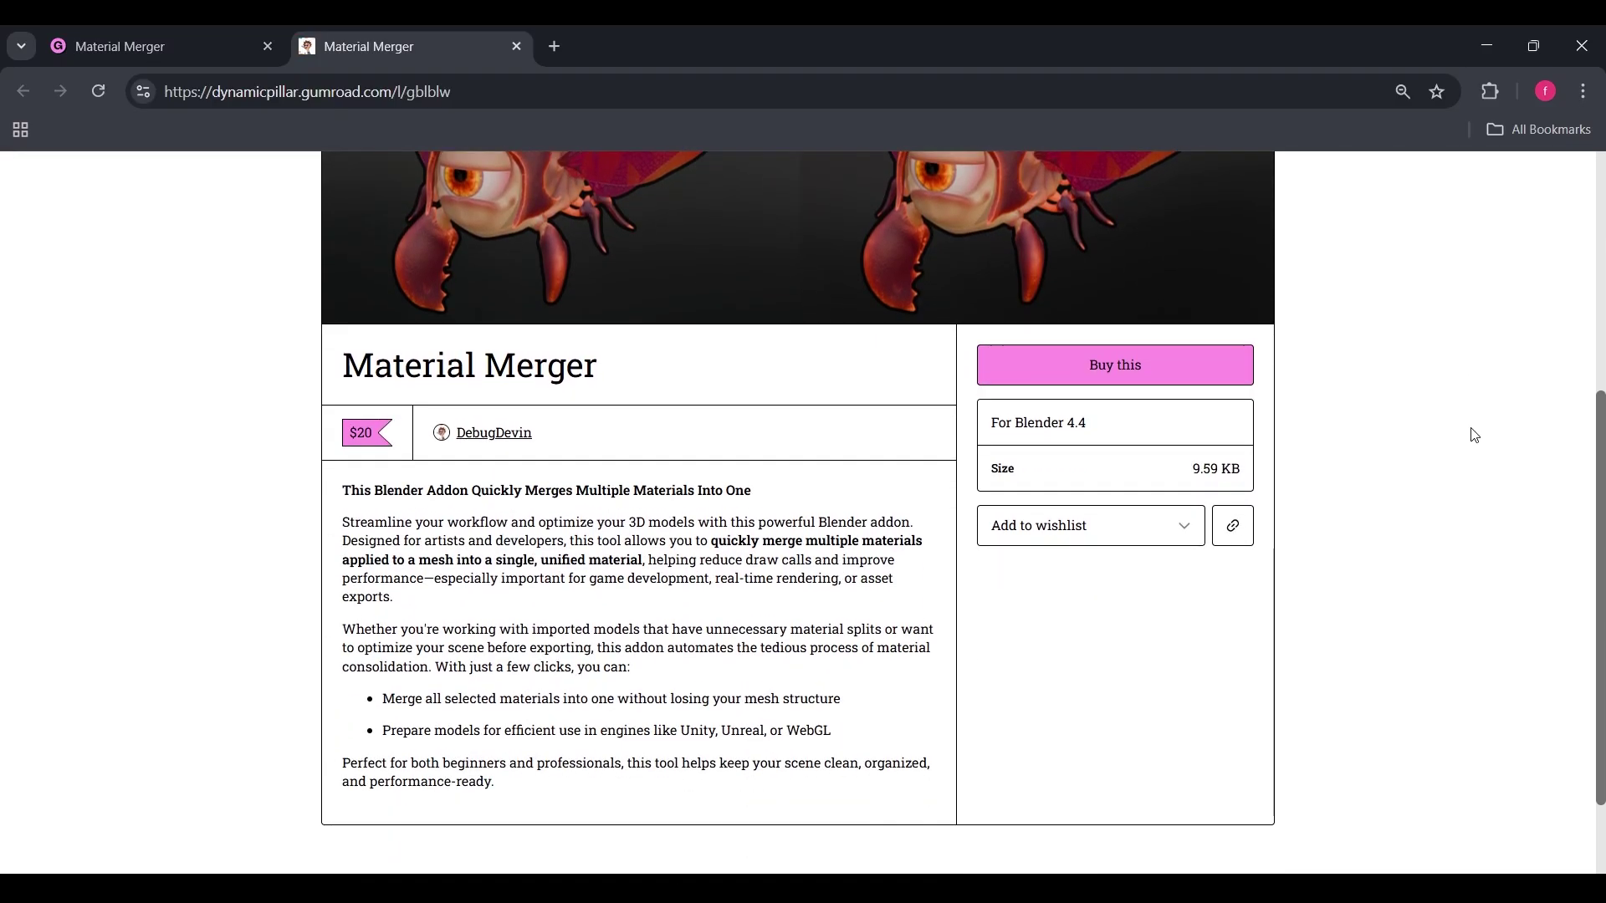
pyautogui.scroll(-1, 1475, 435)
pyautogui.scroll(-1, 1475, 435)
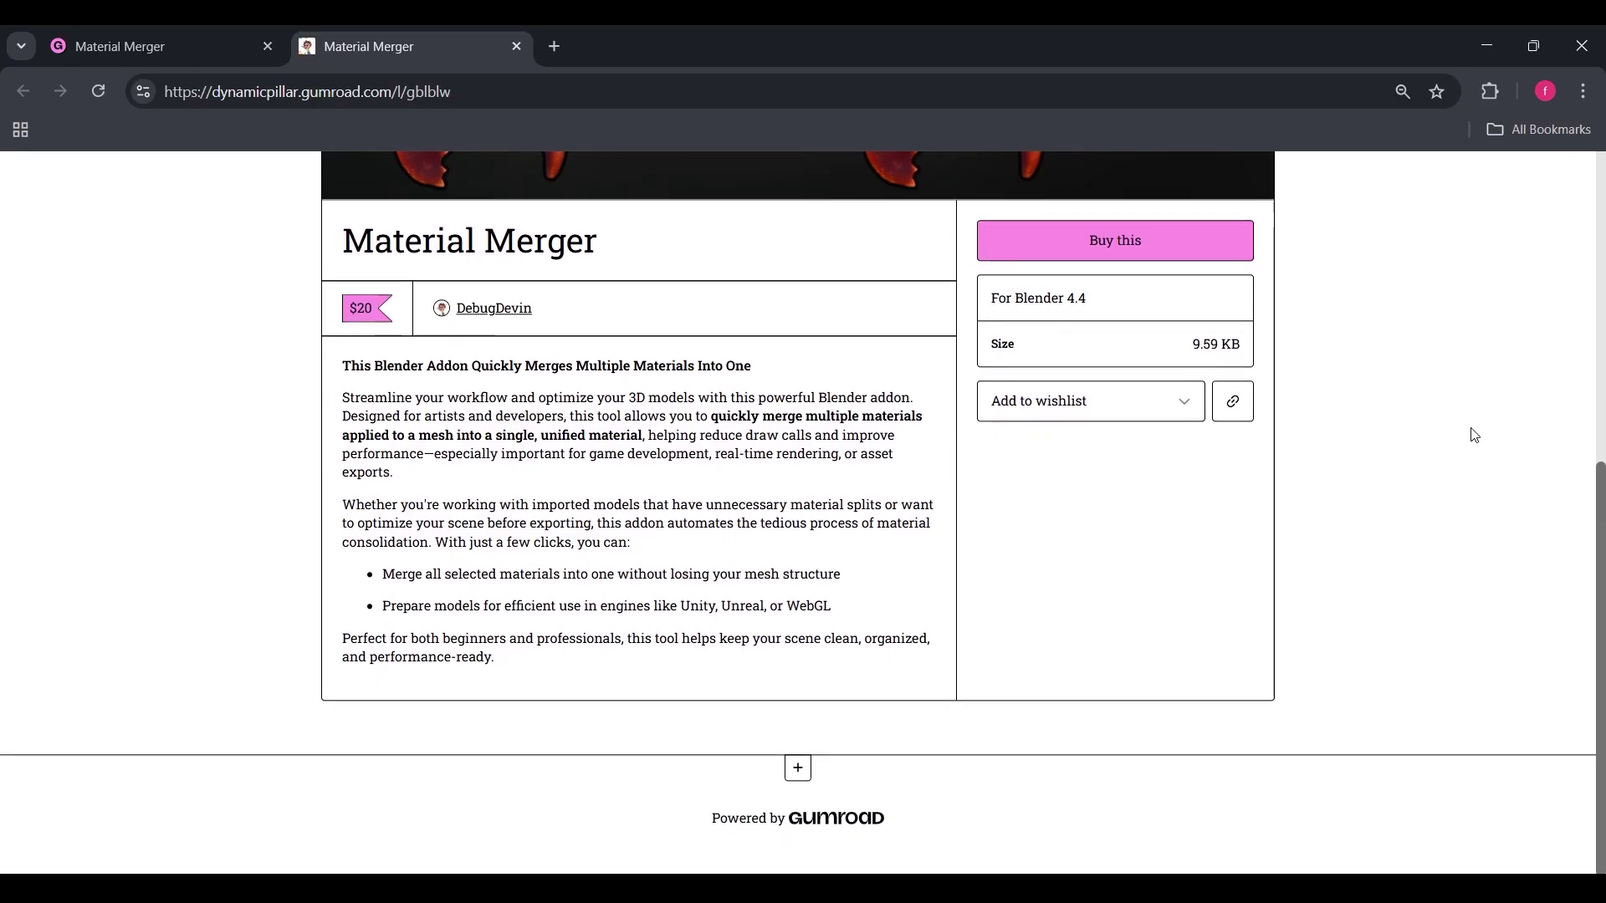
pyautogui.scroll(2, 1474, 435)
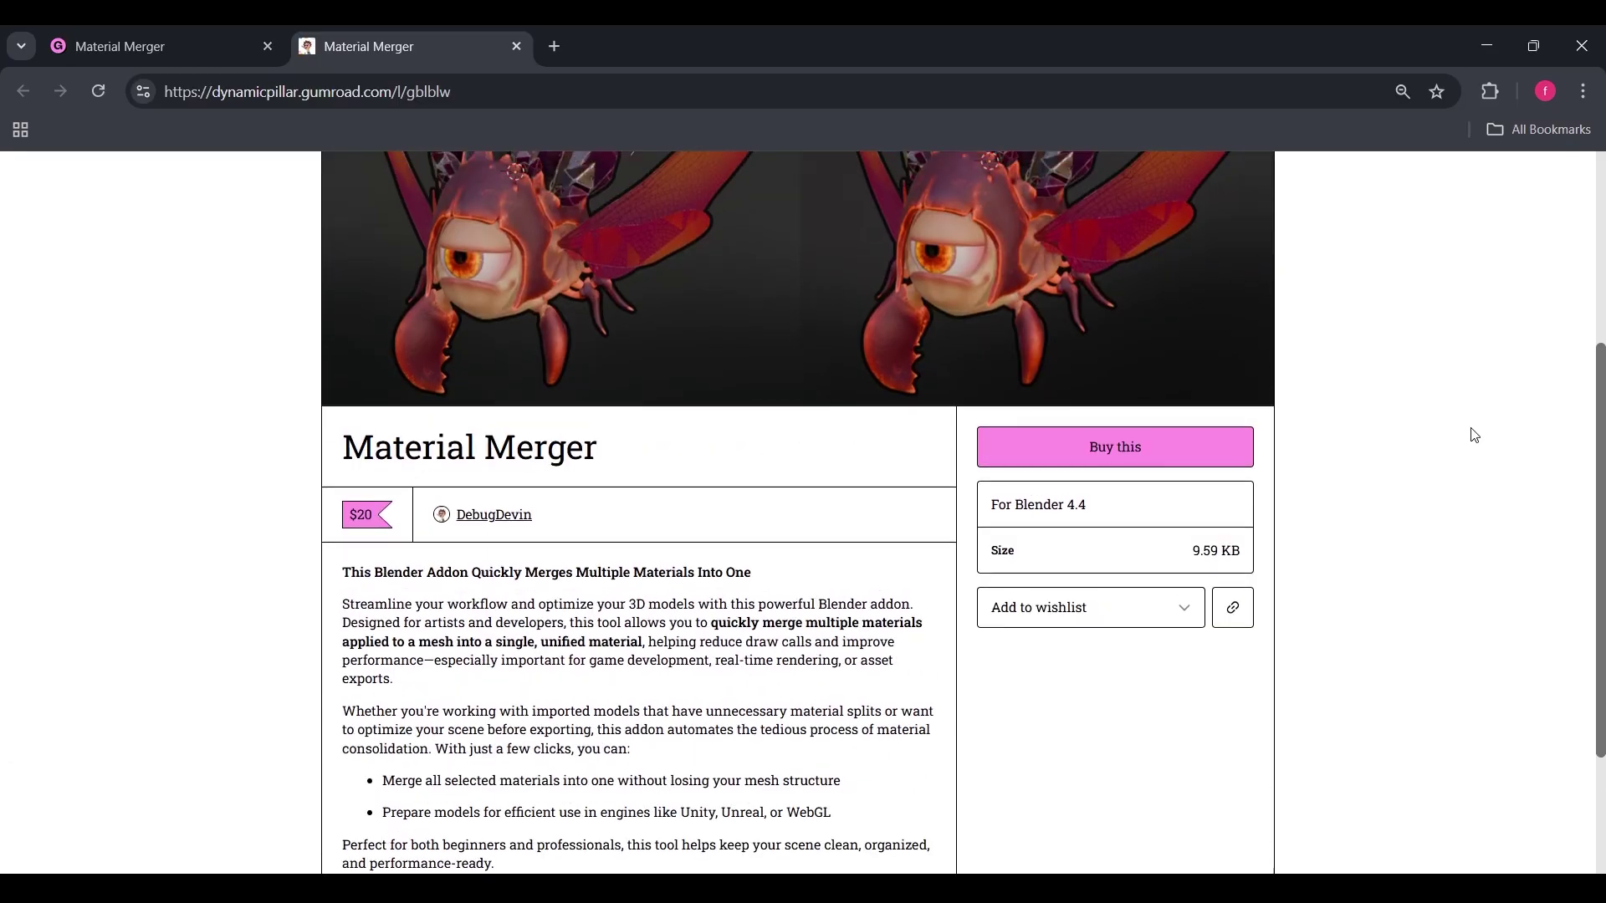
pyautogui.scroll(1, 1475, 435)
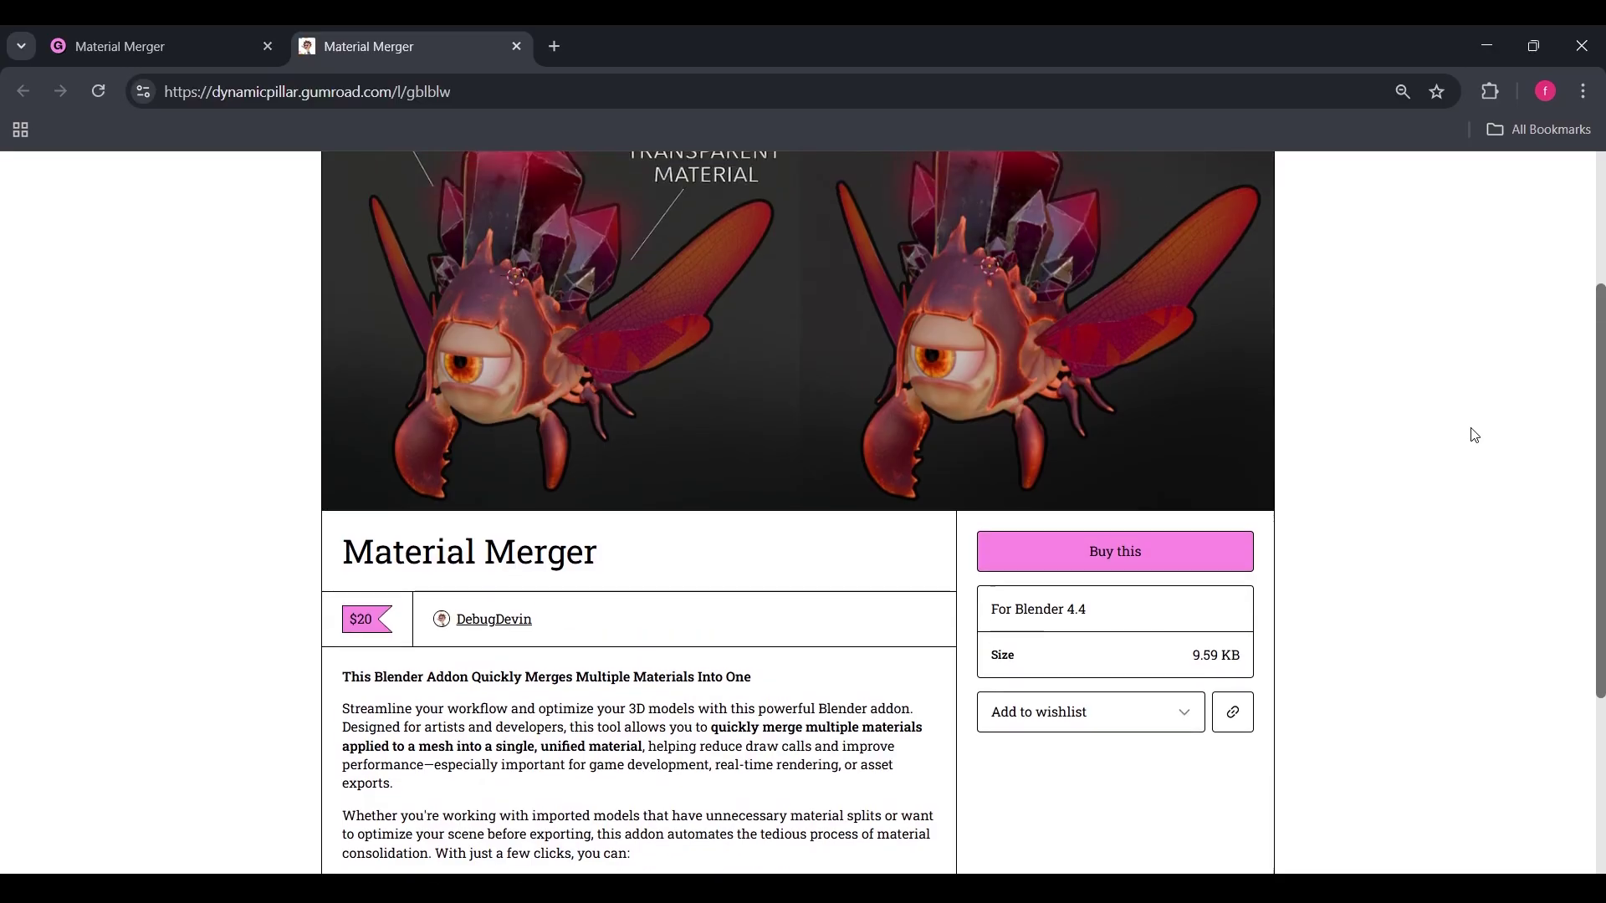
pyautogui.scroll(2, 1475, 435)
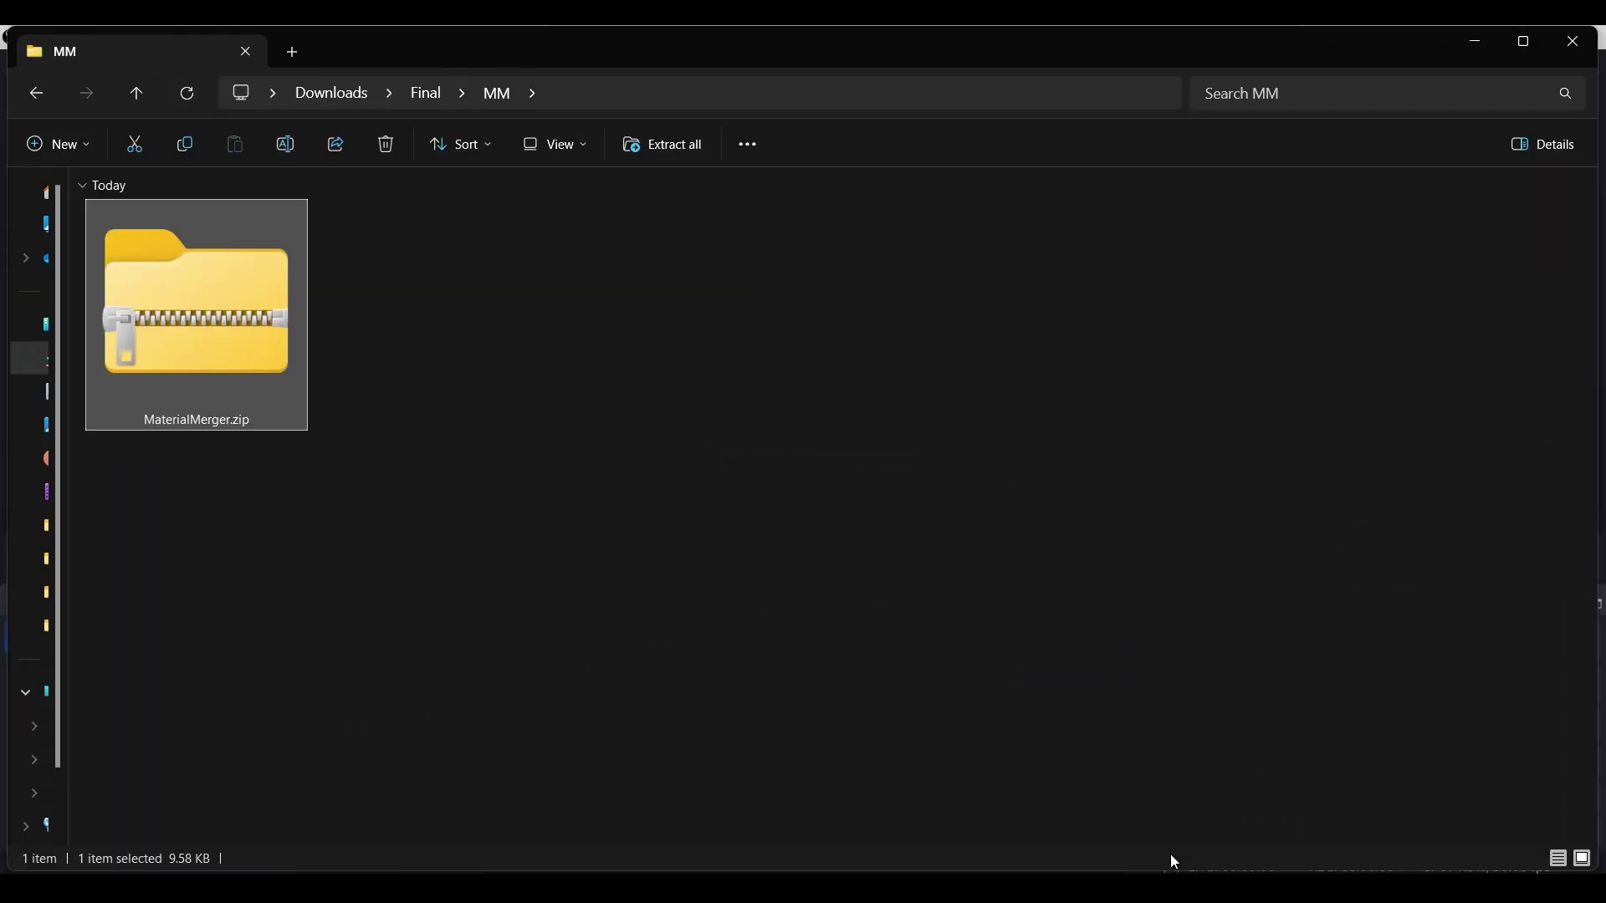
# Drop MaterialMerger.zip into Blender to install it and show the Material Merger sidebar tab
pyautogui.click(671, 550)
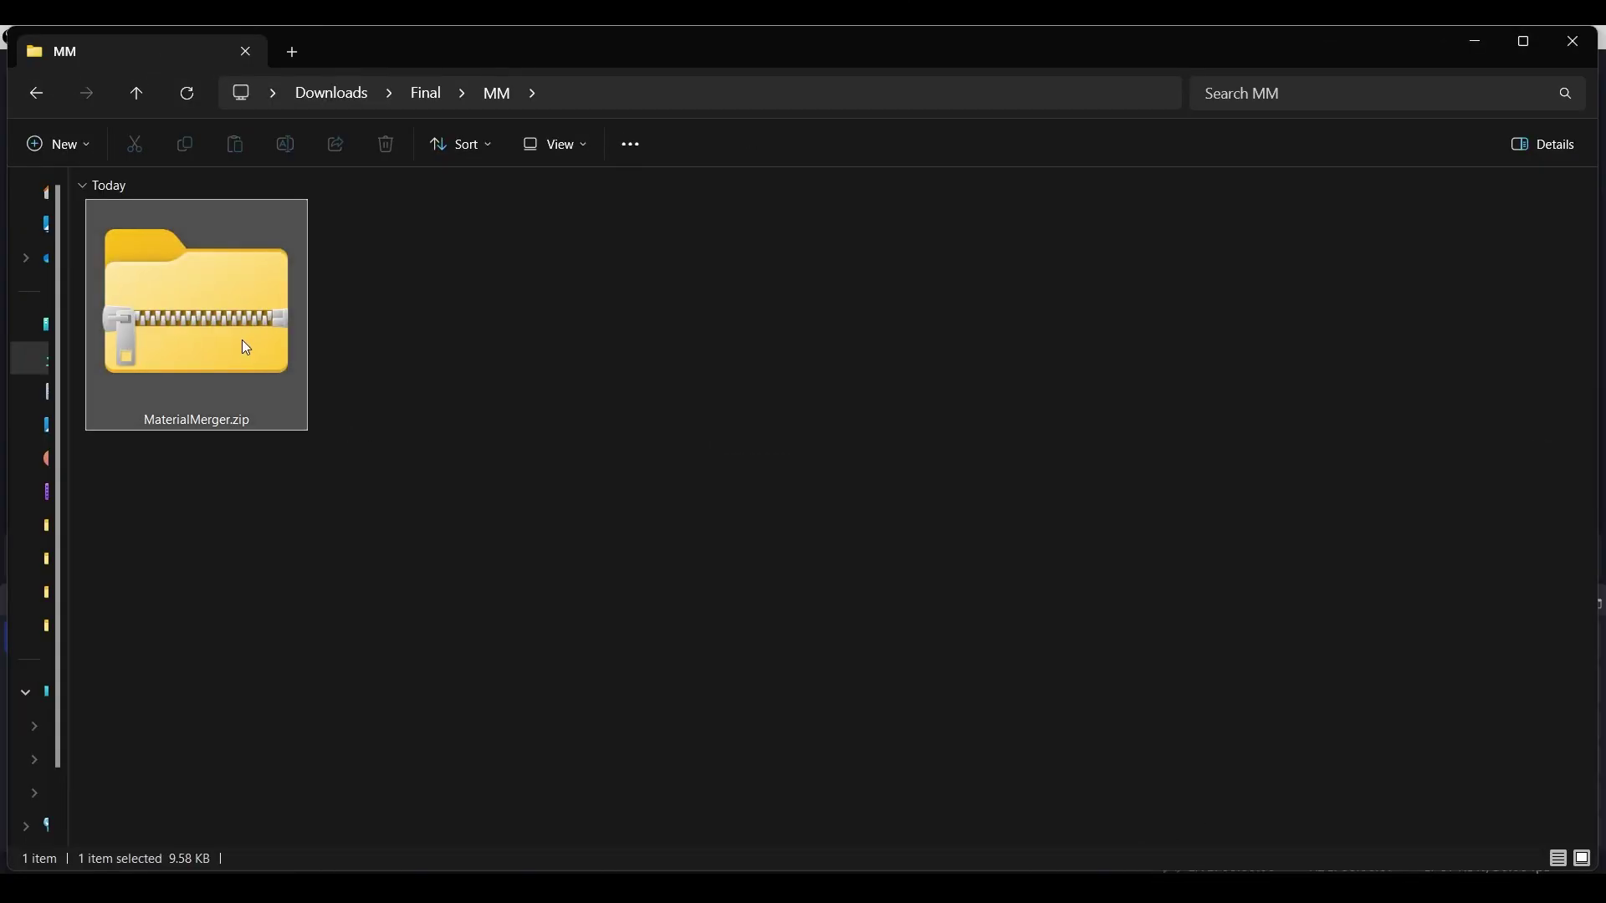
pyautogui.moveTo(244, 348); pyautogui.dragTo(1050, 768)
pyautogui.moveTo(563, 389); pyautogui.dragTo(562, 389)
pyautogui.press('Return')
pyautogui.press('n')
pyautogui.click(1307, 274)
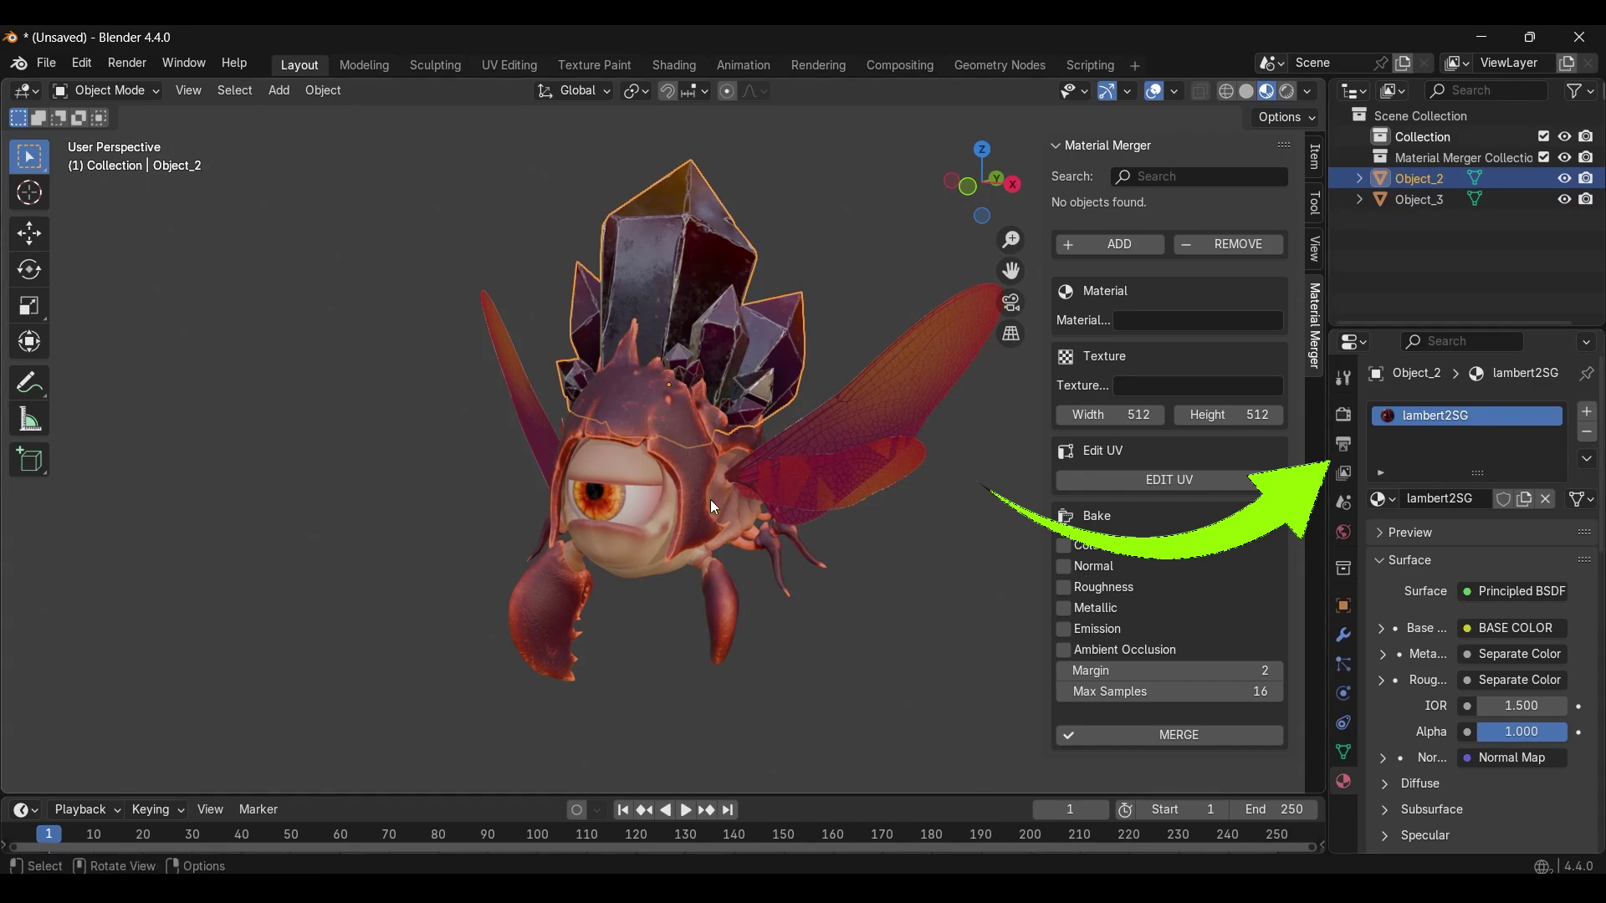
# Box-select both creature parts and add them to the Material Merger list
pyautogui.click(690, 507)
pyautogui.hotkey('ctrl', 'z')
pyautogui.moveTo(403, 279); pyautogui.dragTo(799, 545)
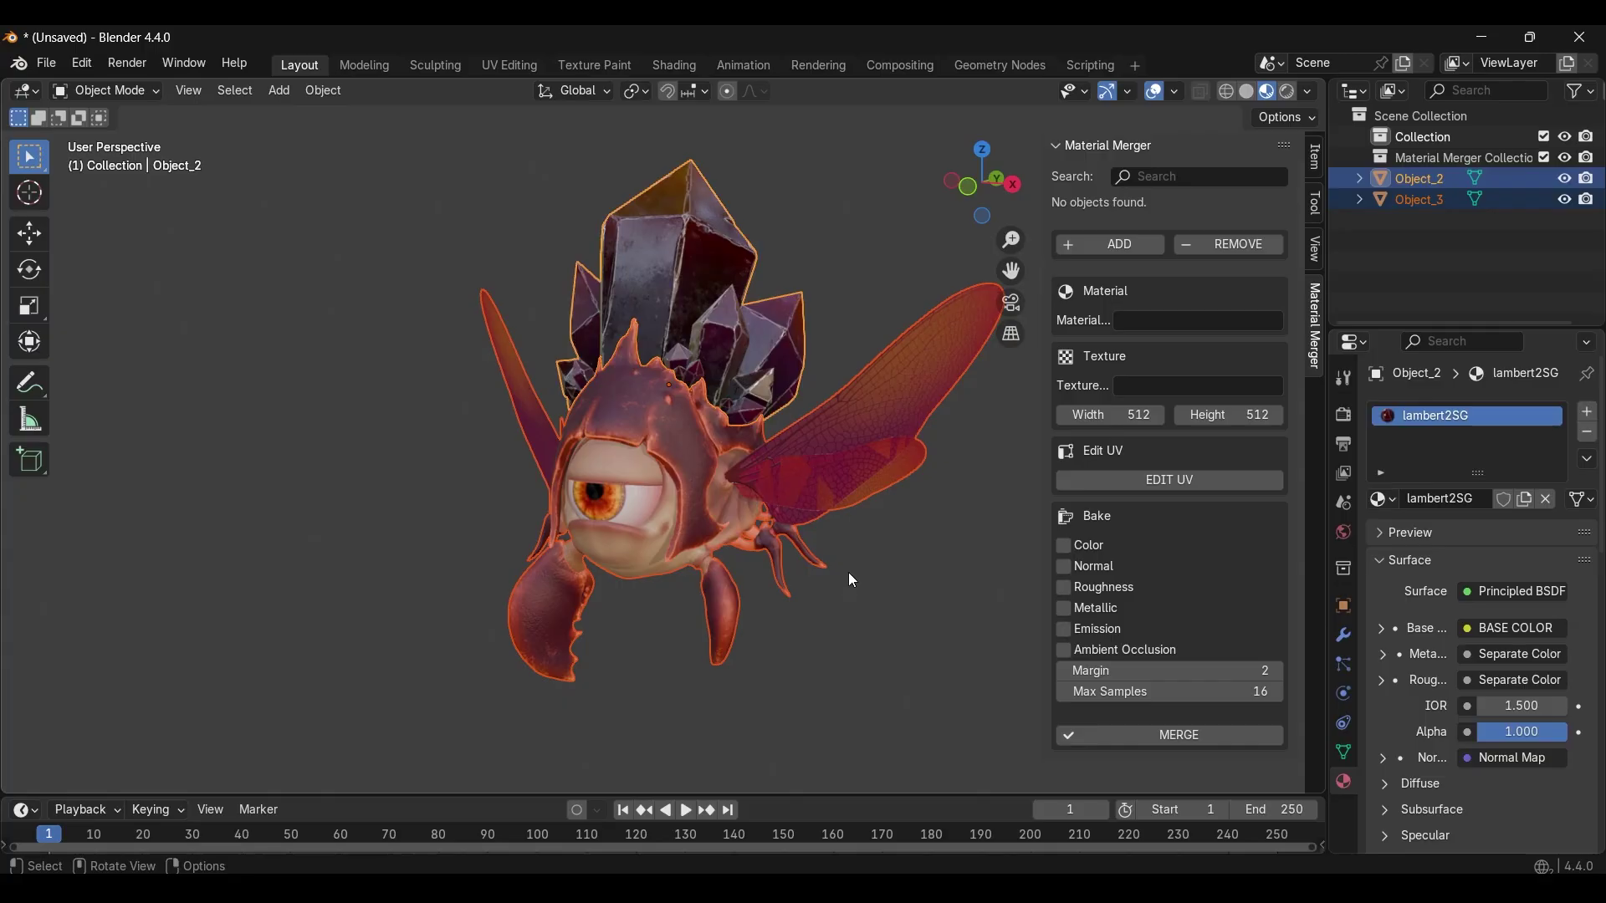
pyautogui.moveTo(872, 581)
pyautogui.mouseDown(button='middle')
pyautogui.moveTo(865, 594)
pyautogui.moveTo(887, 602)
pyautogui.mouseUp(button='middle')
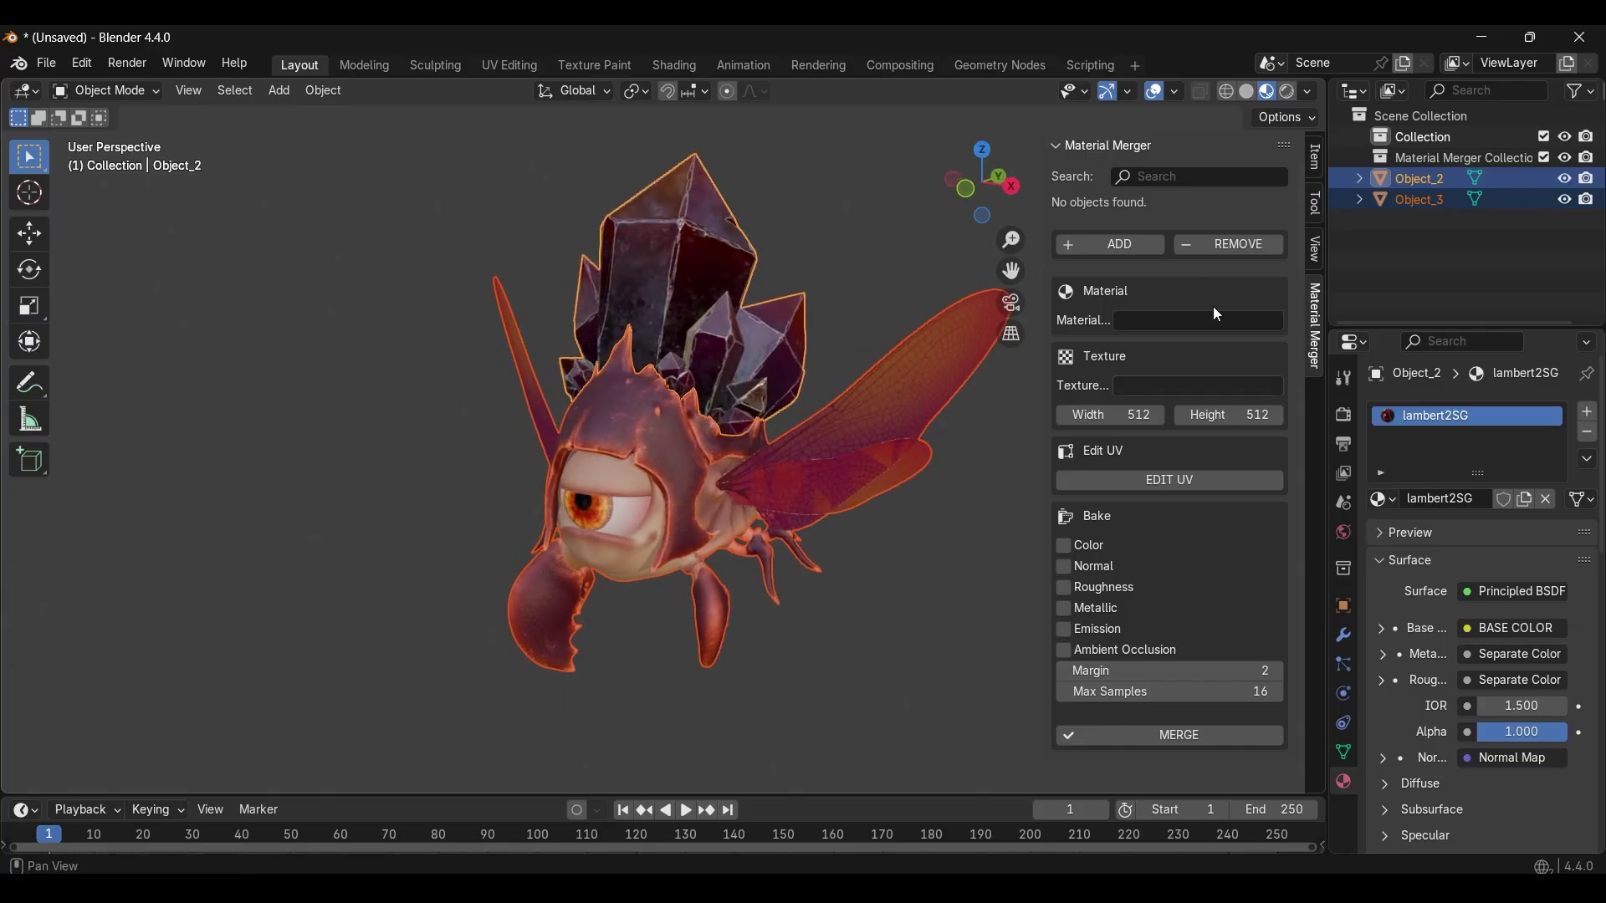
pyautogui.click(1126, 243)
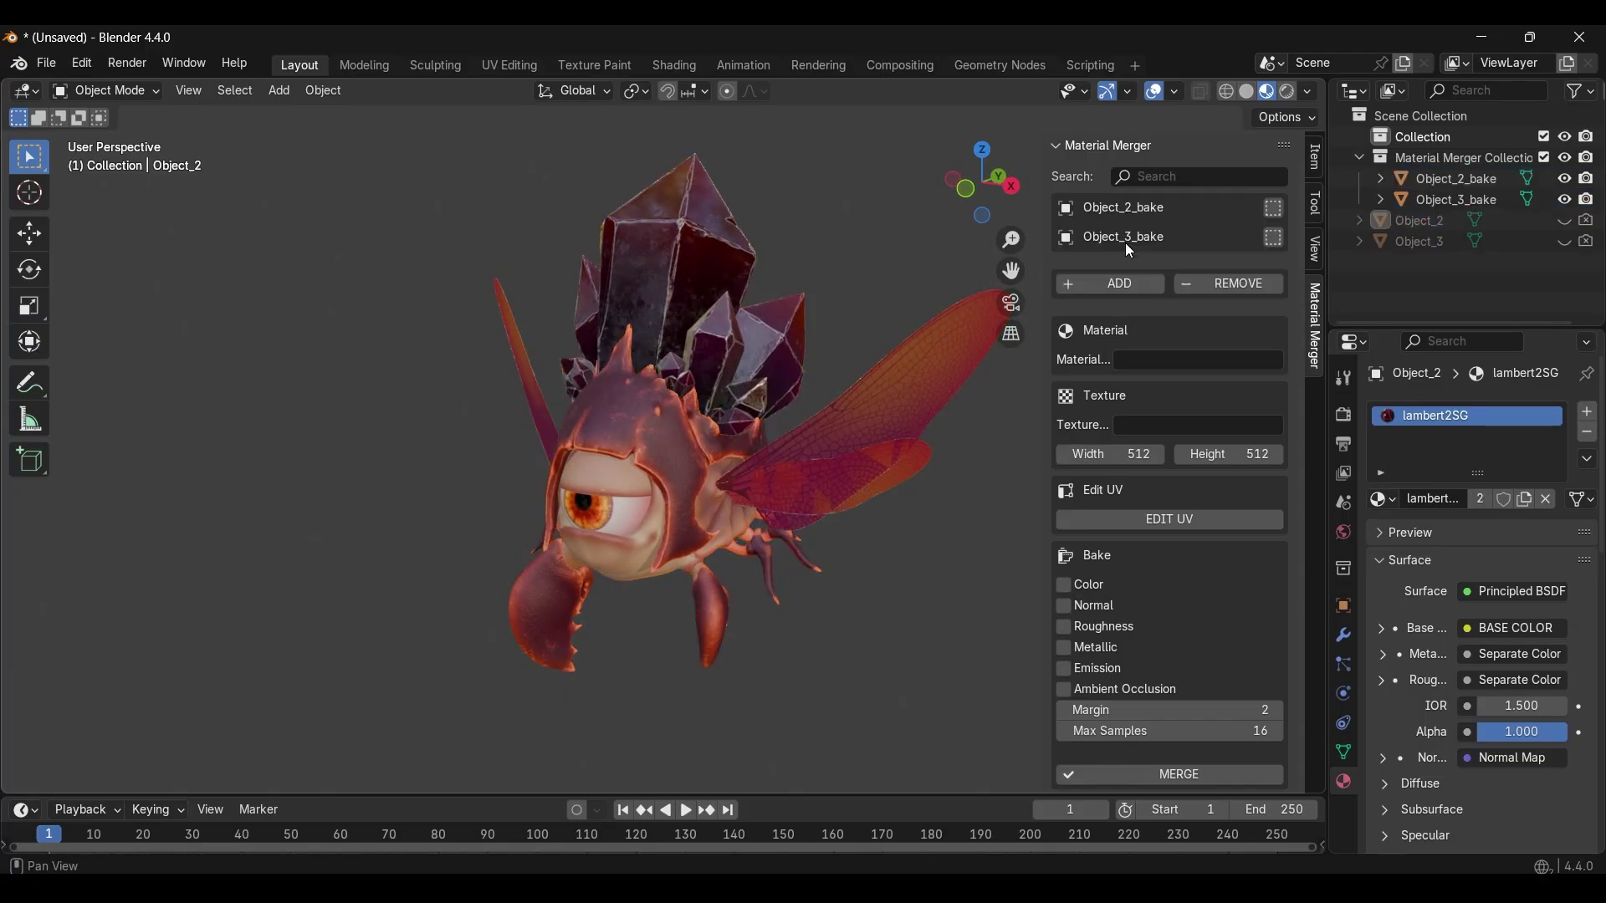
# Name the merged material and the merged texture both Player
pyautogui.click(1275, 211)
pyautogui.click(1274, 240)
pyautogui.click(1174, 358)
pyautogui.write('Player')
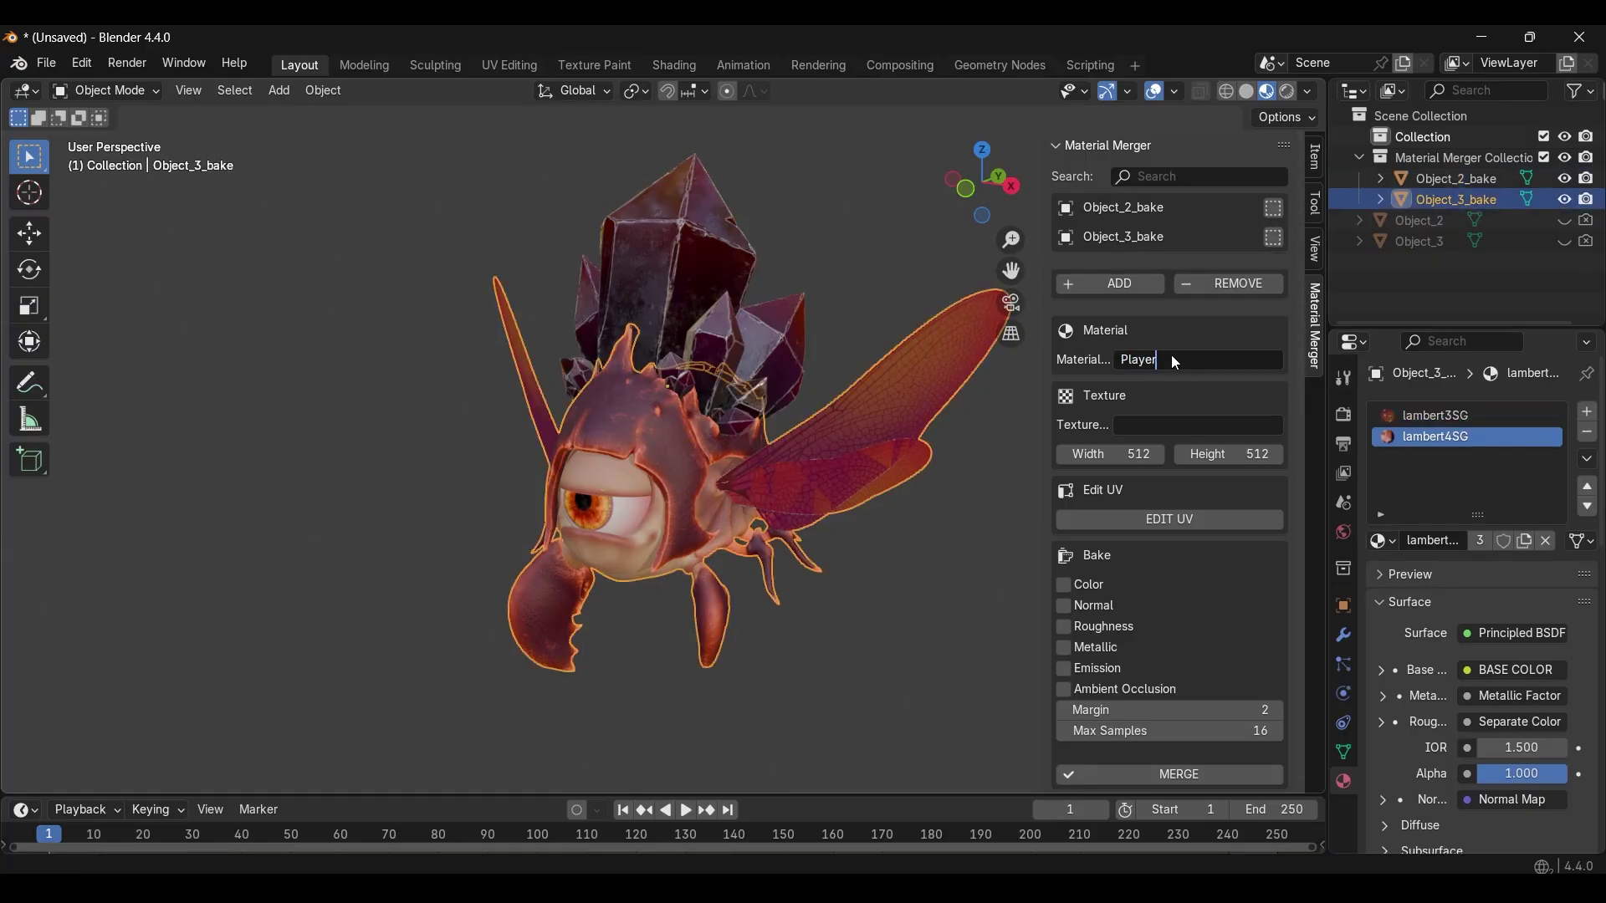
pyautogui.press('Return')
pyautogui.click(1174, 420)
pyautogui.write('Player')
pyautogui.press('Return')
# Set the Player texture width and height to 2048 (512*4) and open the shared UV layout
pyautogui.click(1134, 454)
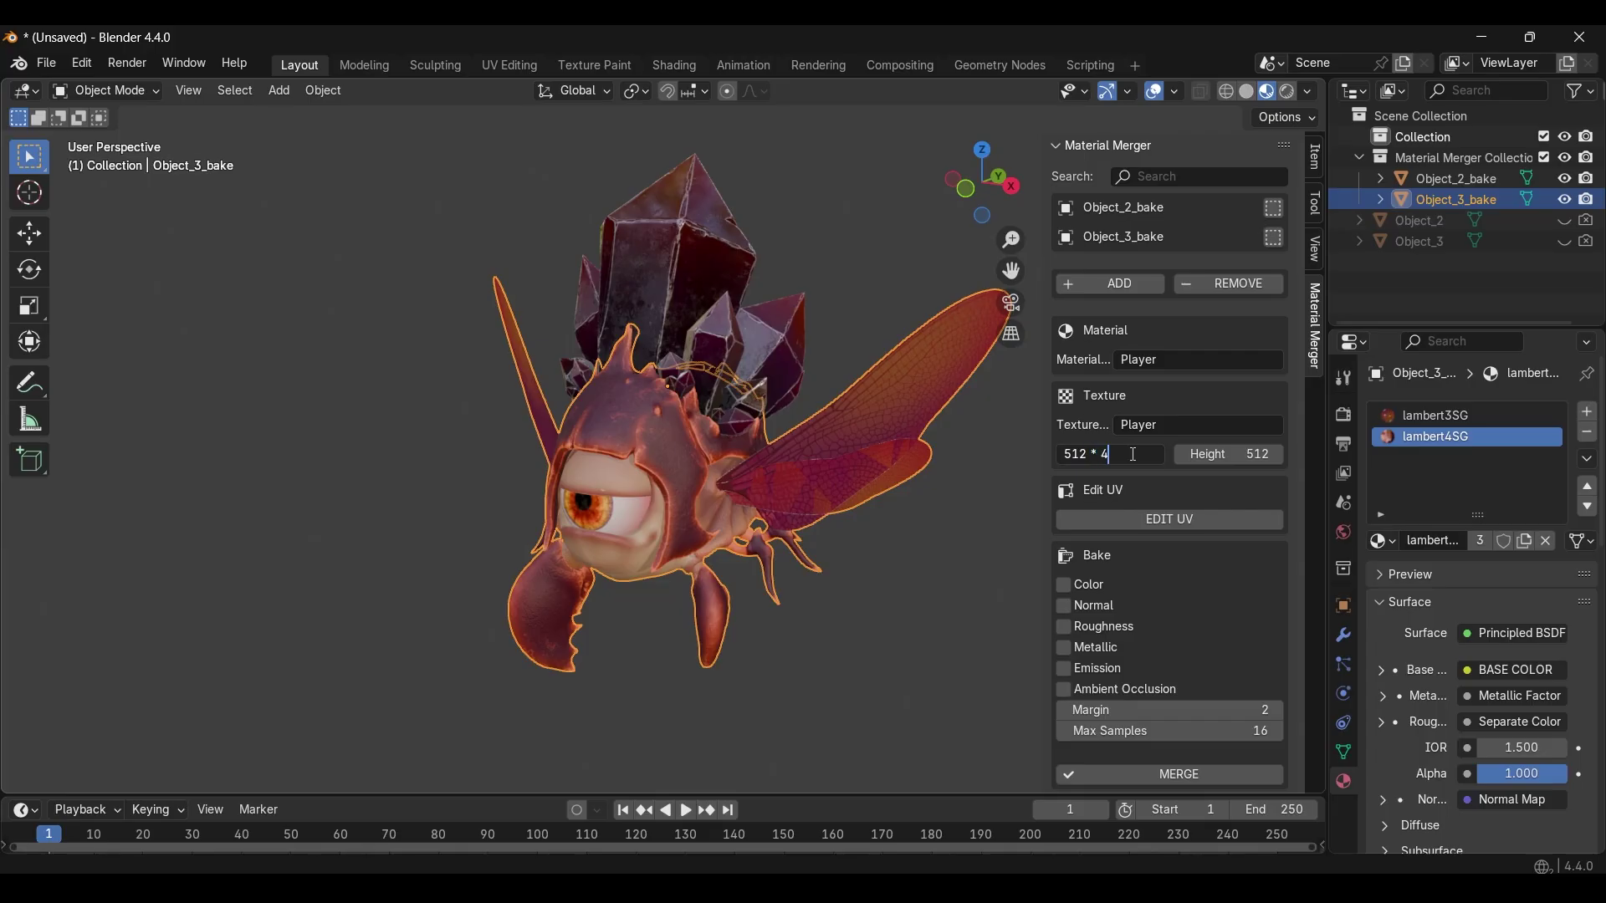
pyautogui.press('Return')
pyautogui.click(1220, 454)
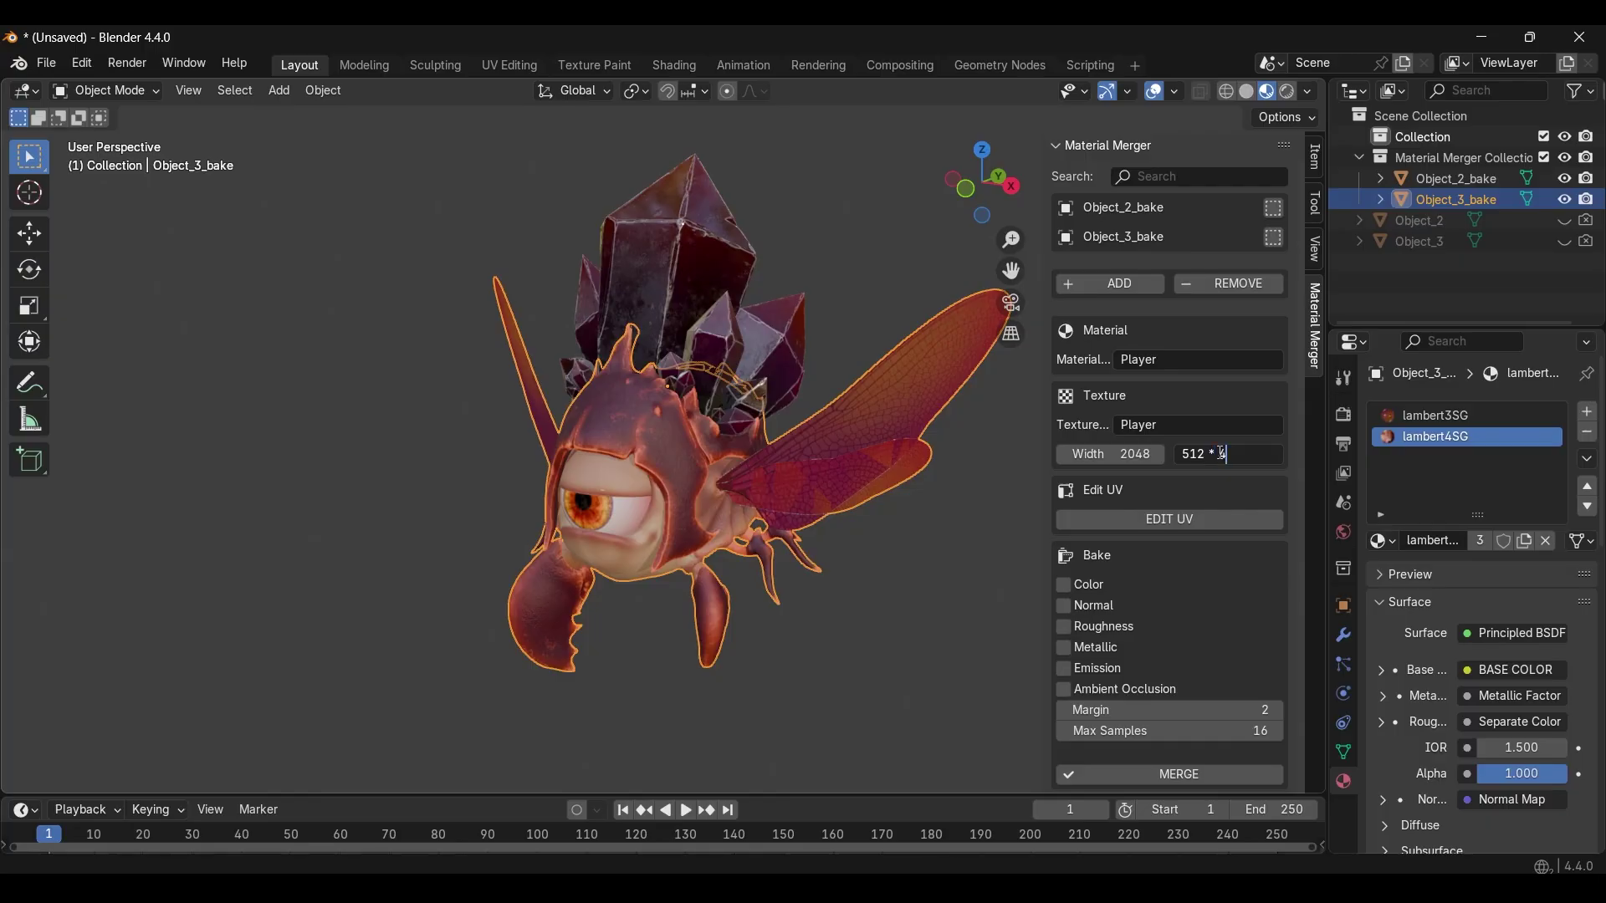
pyautogui.write('* 4')
pyautogui.press('Return')
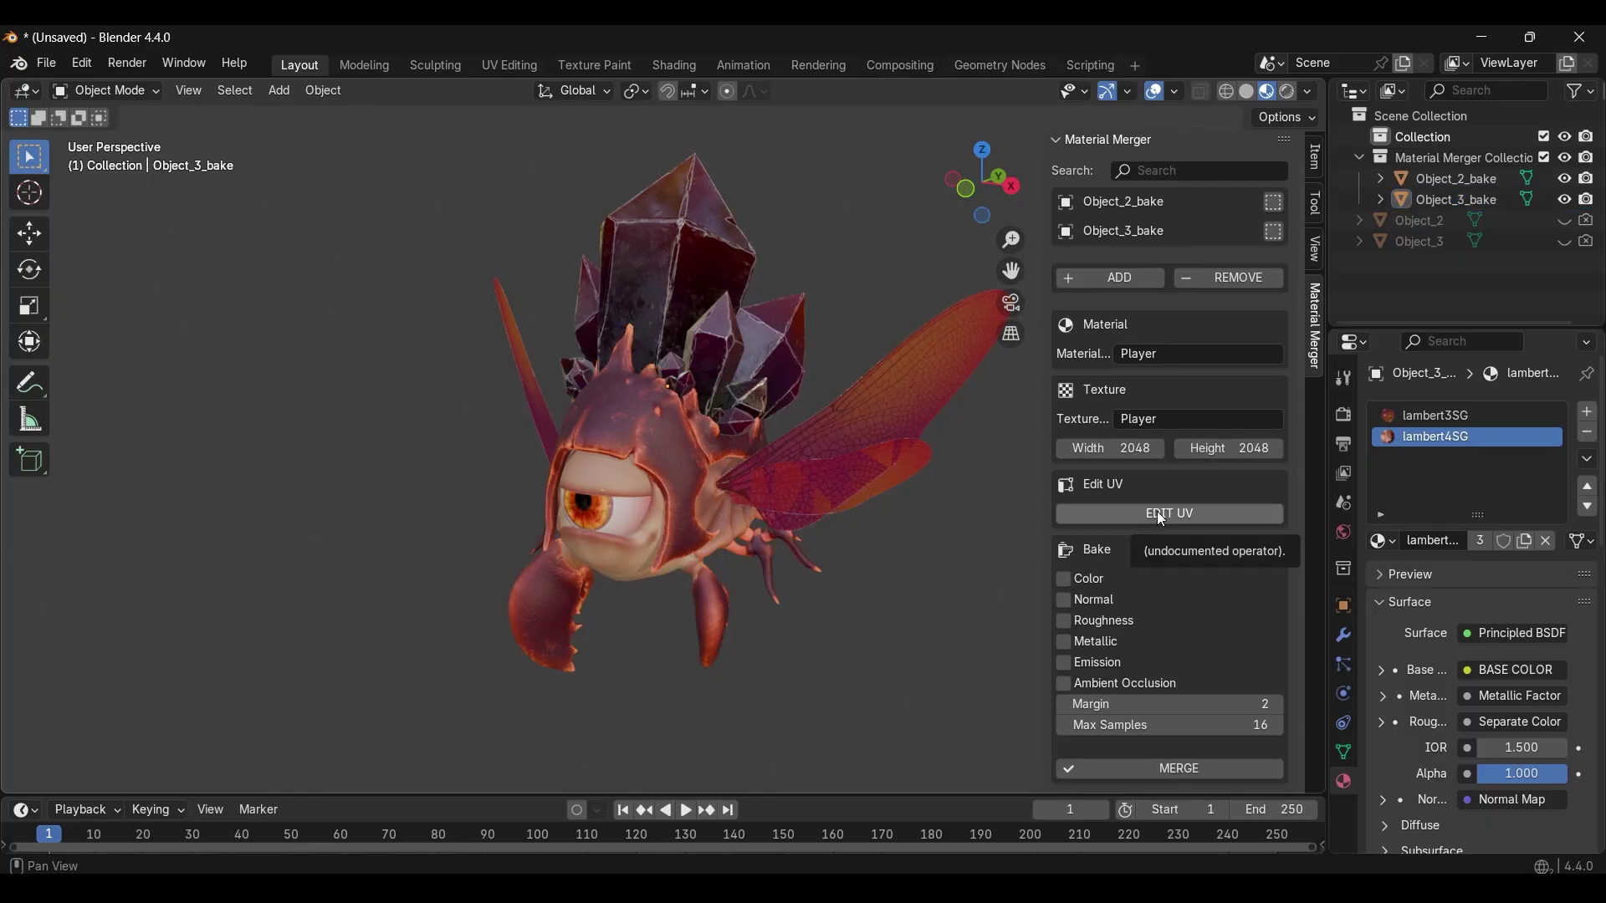
pyautogui.click(1161, 519)
# Pack the UV islands of both bake objects, then return to the Layout workspace
pyautogui.scroll(-5, 645, 495)
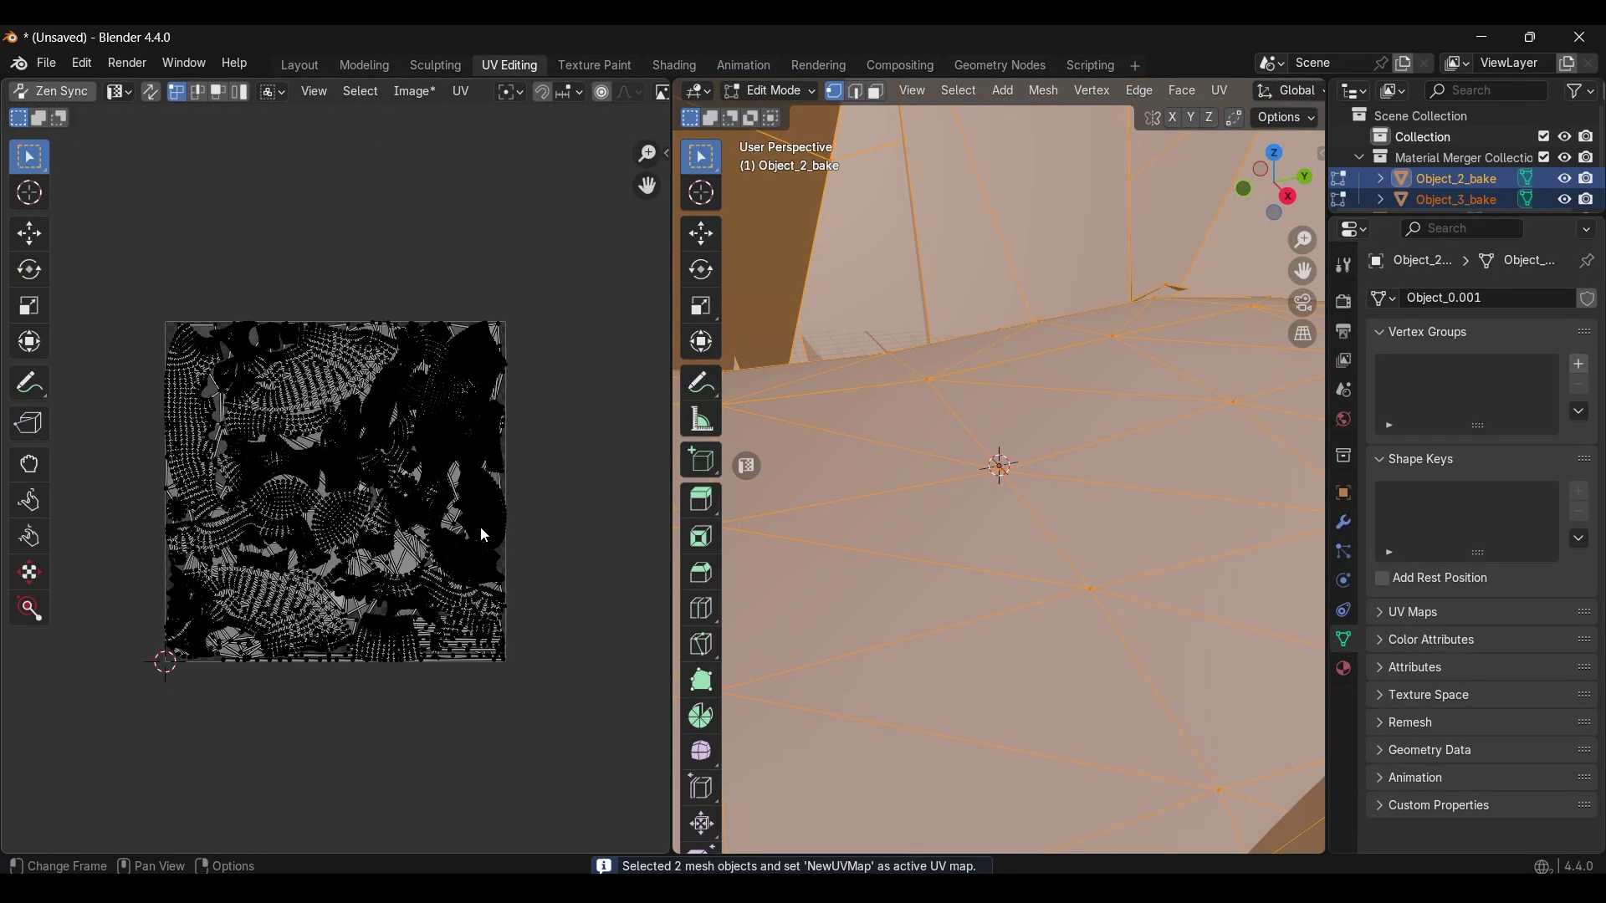
pyautogui.scroll(2, 645, 496)
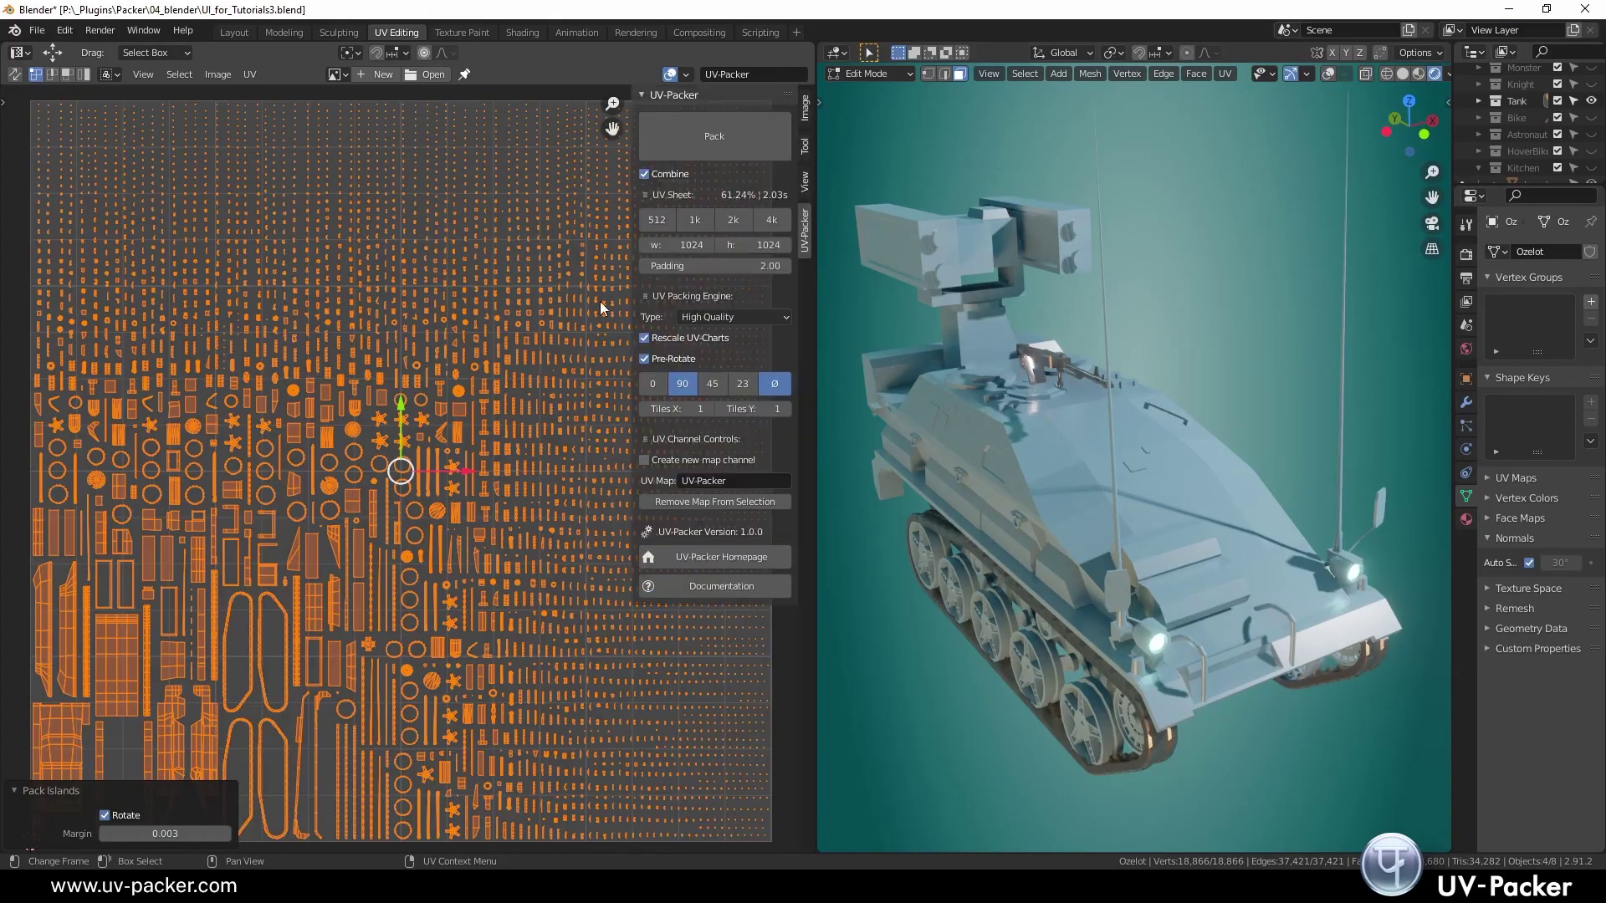
pyautogui.click(723, 147)
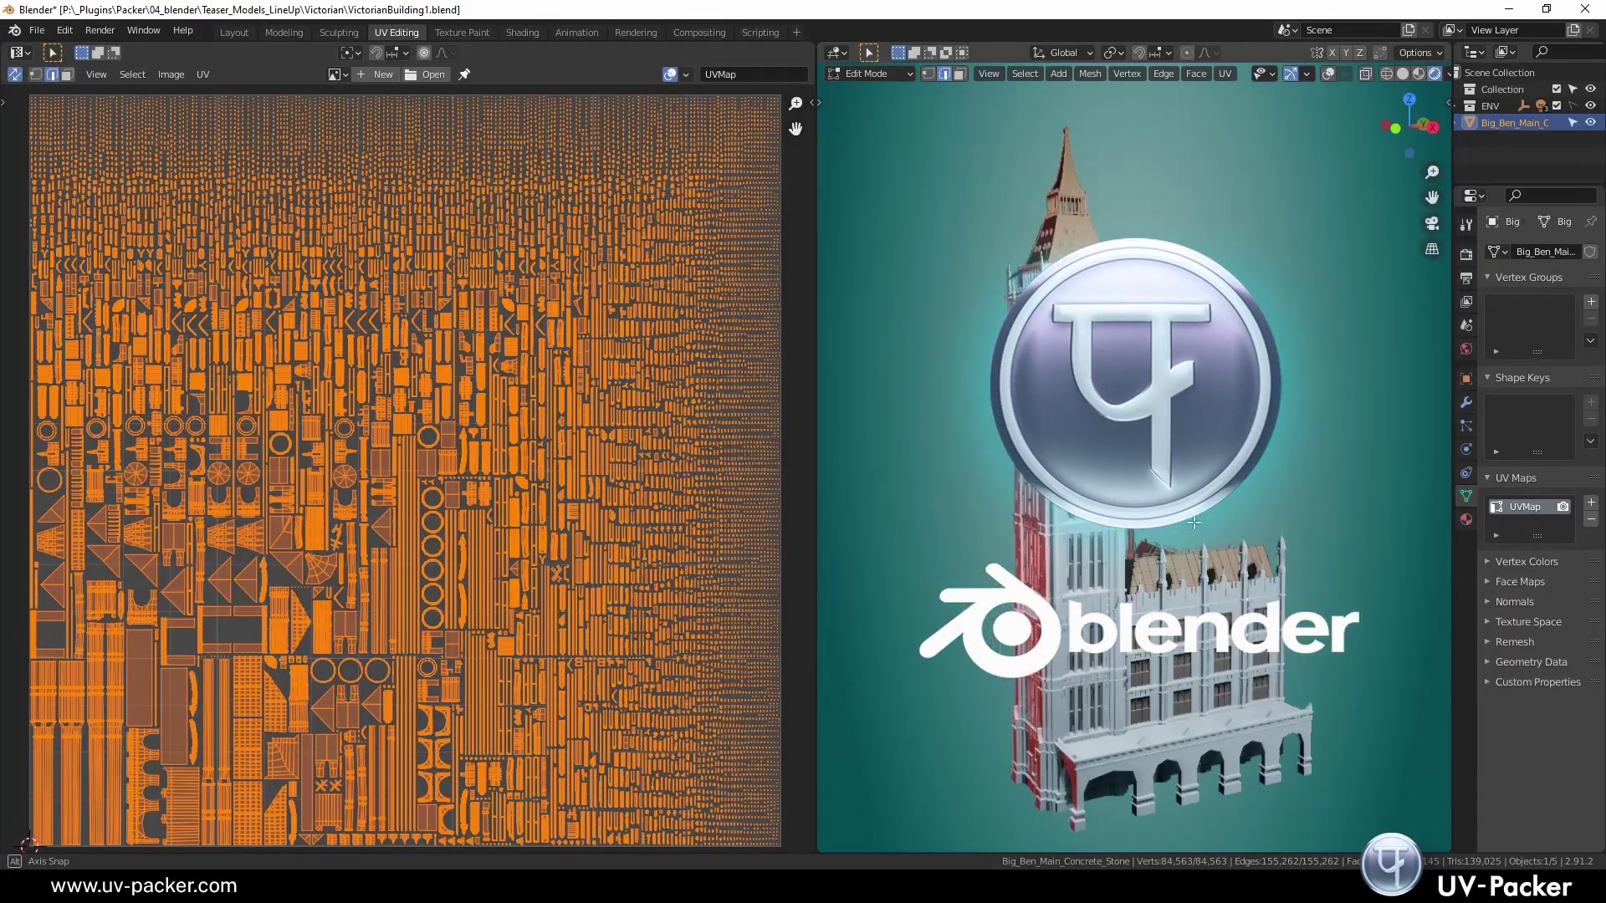
pyautogui.press('n')
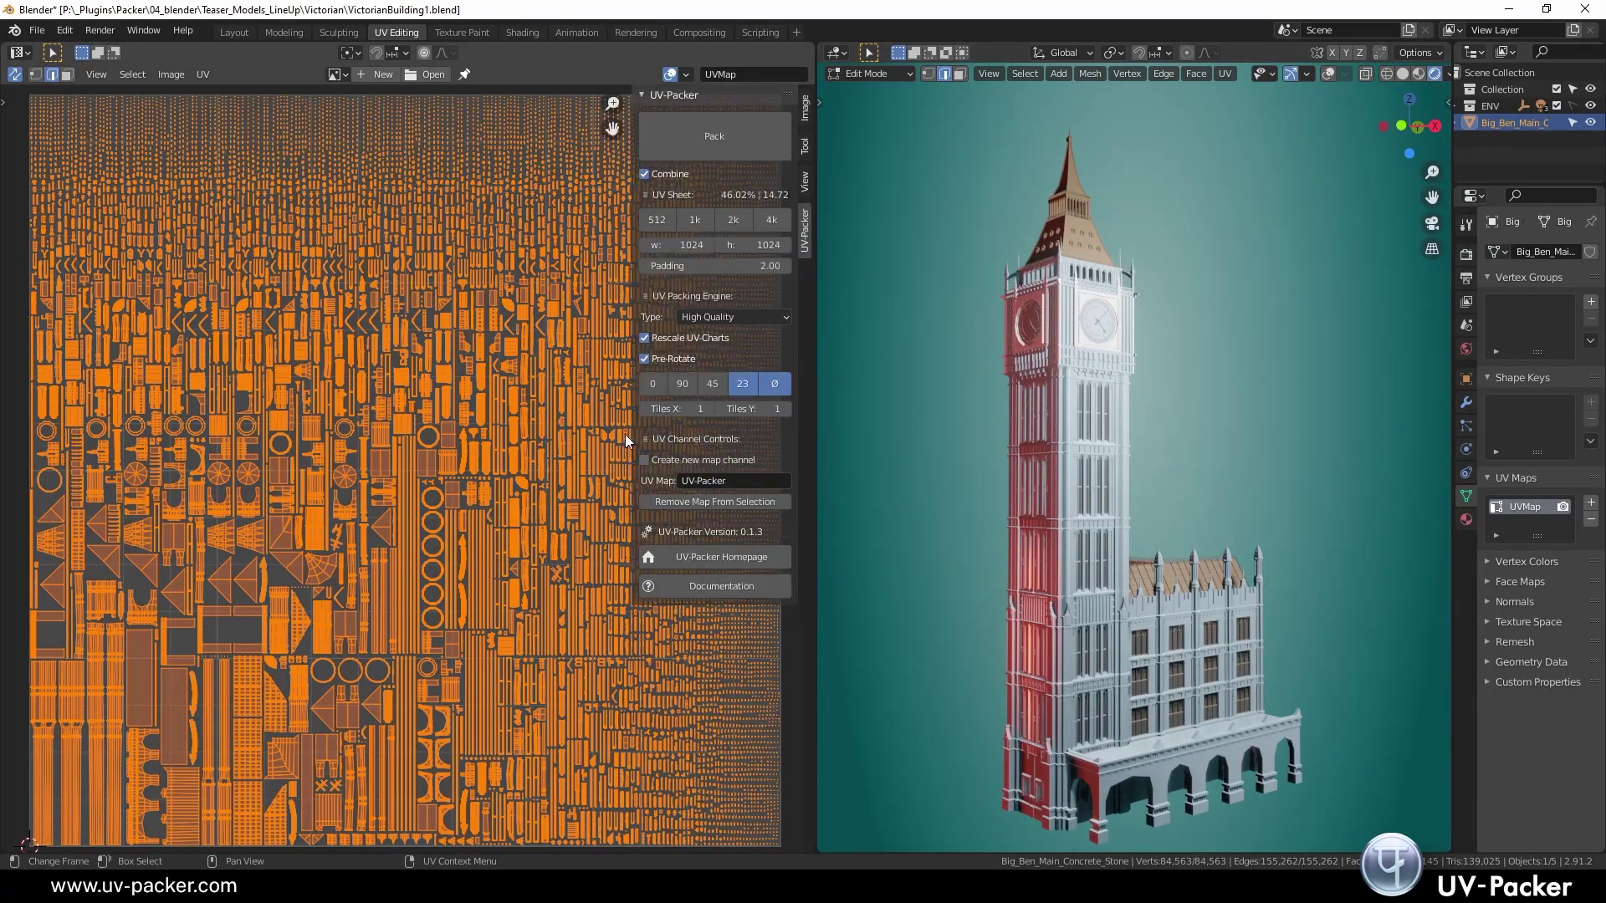
pyautogui.click(751, 144)
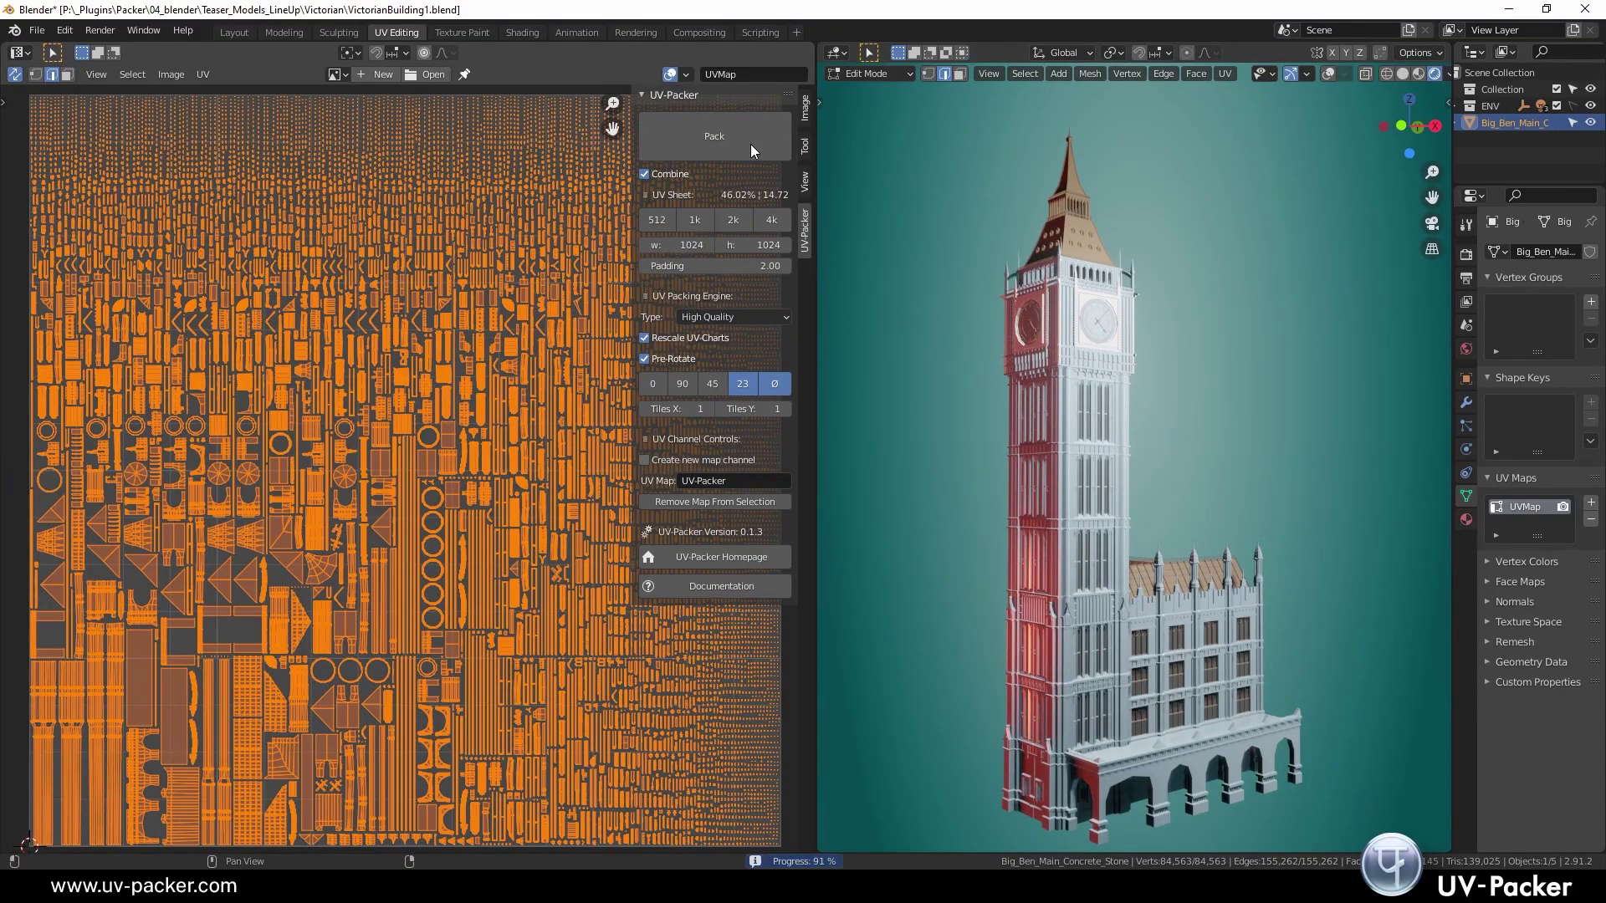
pyautogui.press('n')
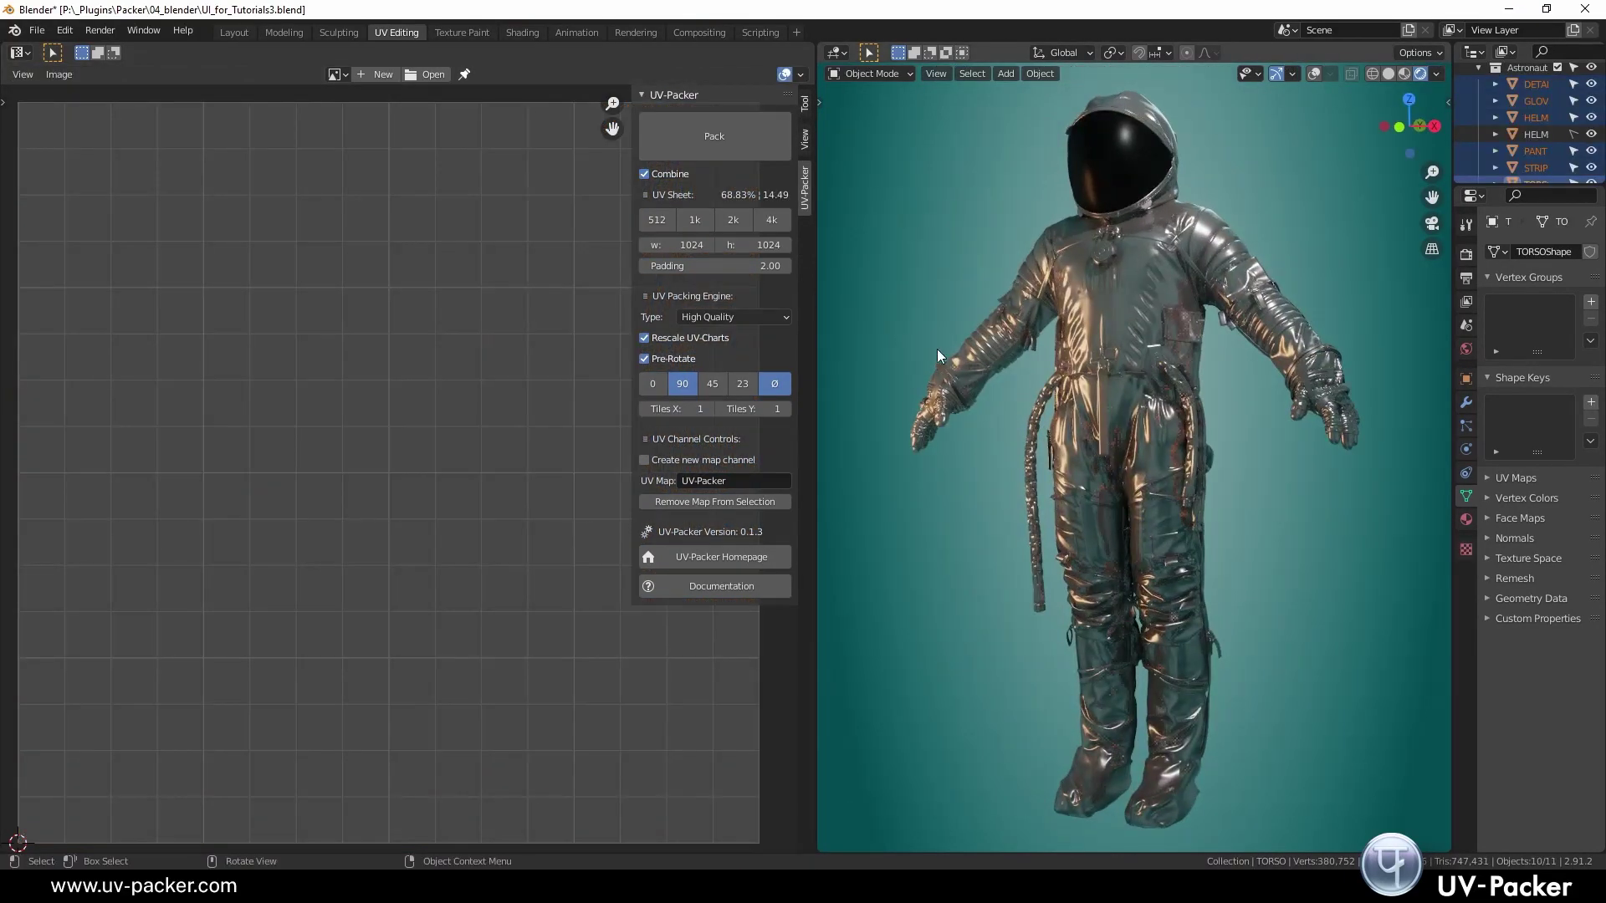
pyautogui.click(756, 143)
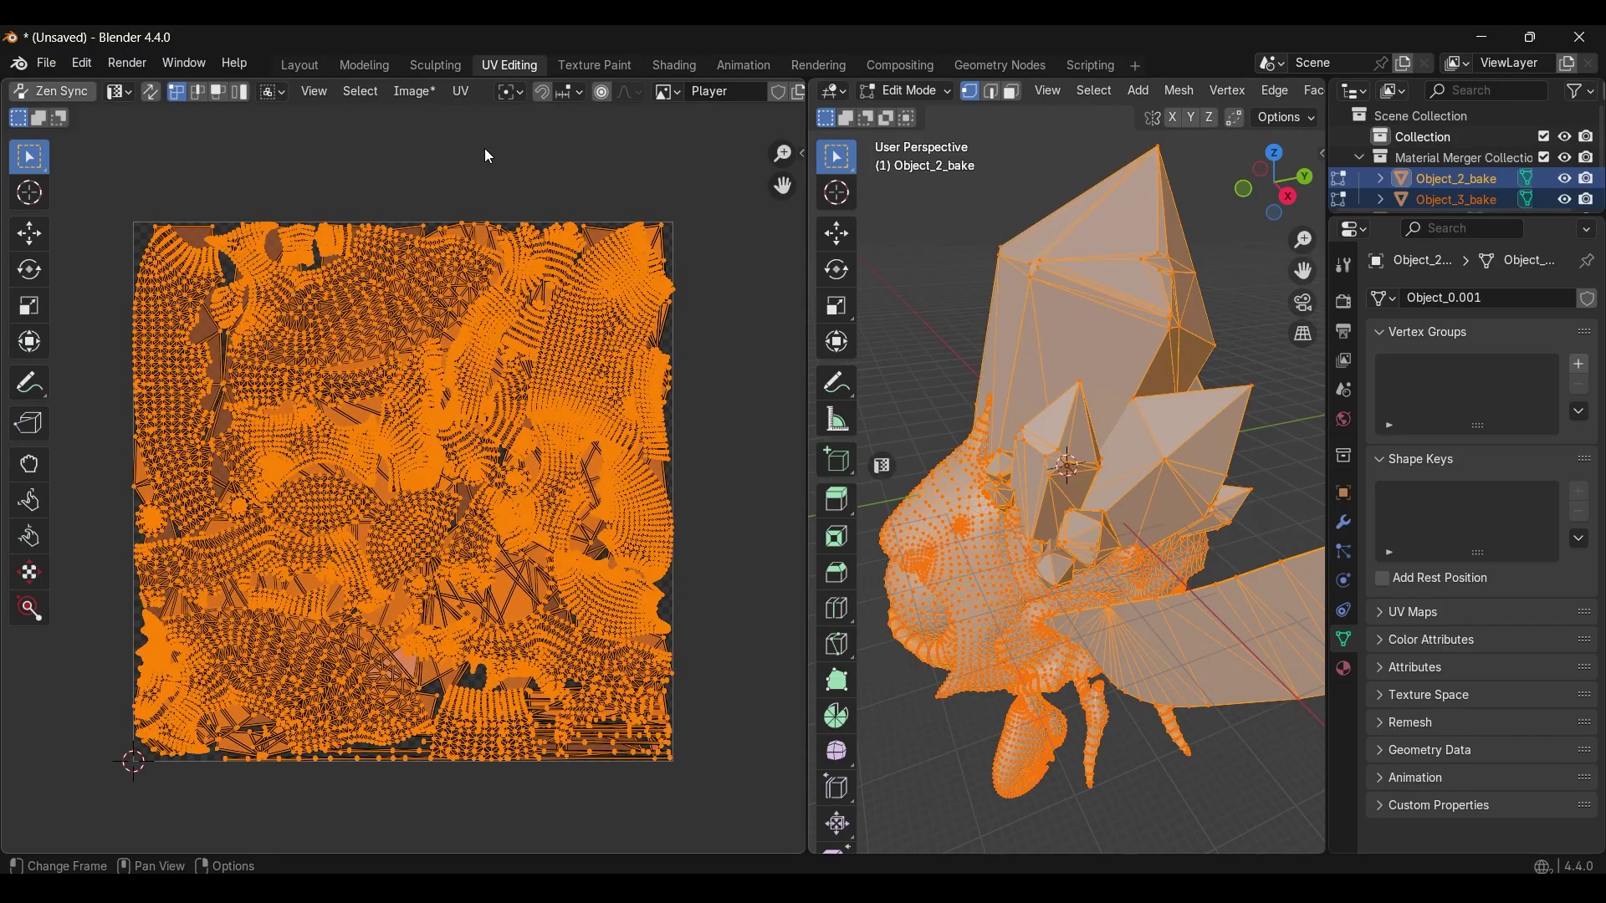
pyautogui.click(461, 92)
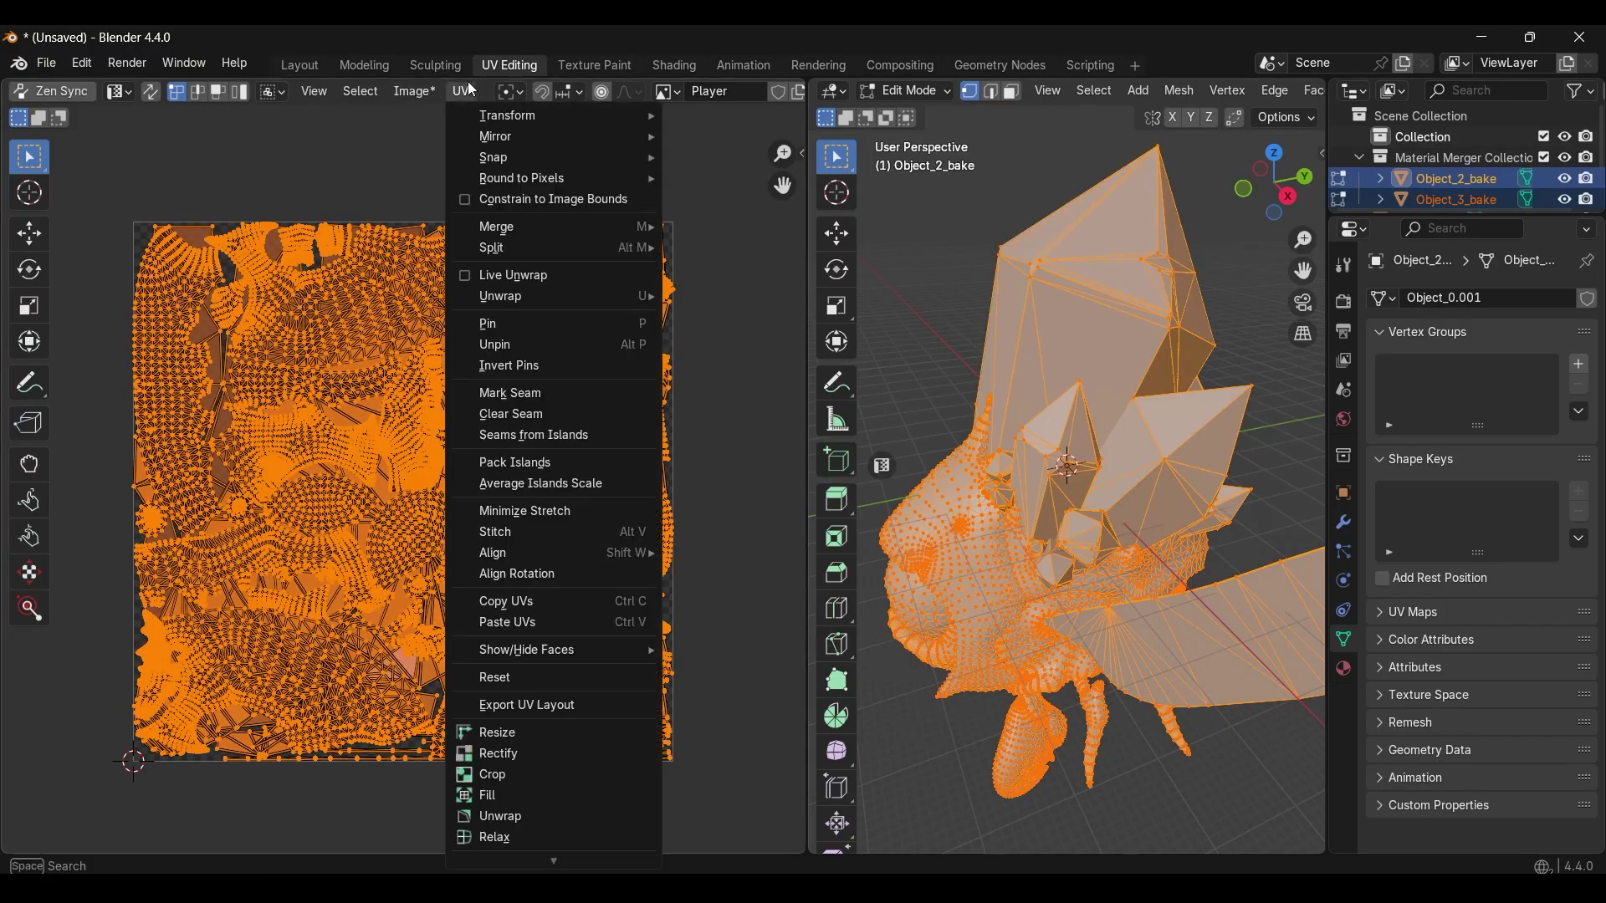
pyautogui.click(540, 462)
pyautogui.click(515, 771)
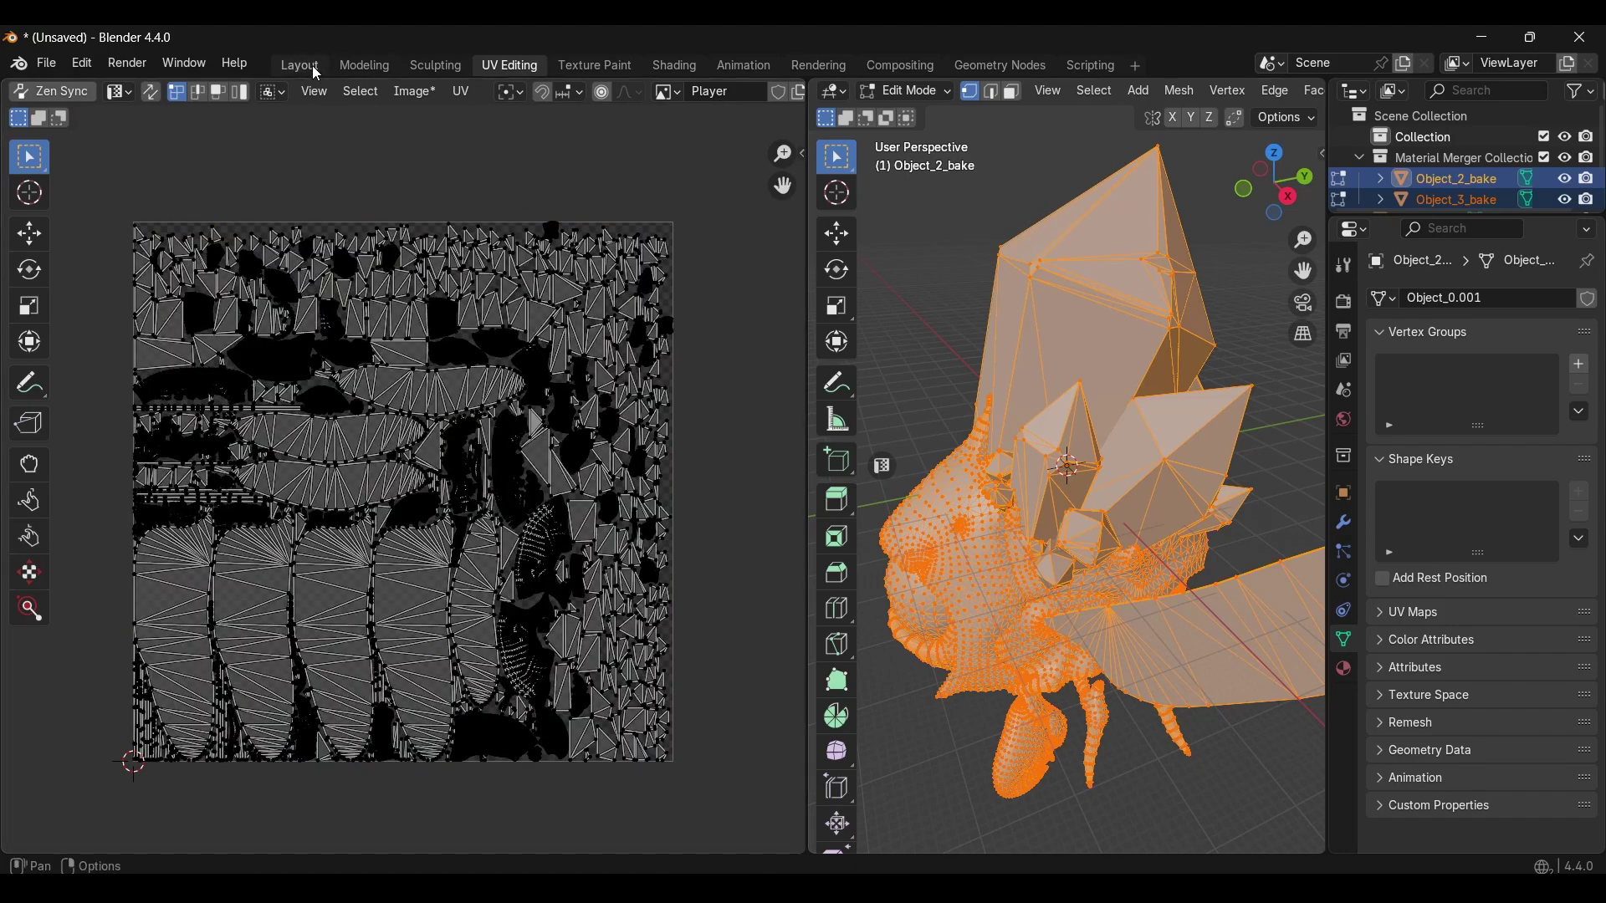
pyautogui.click(314, 68)
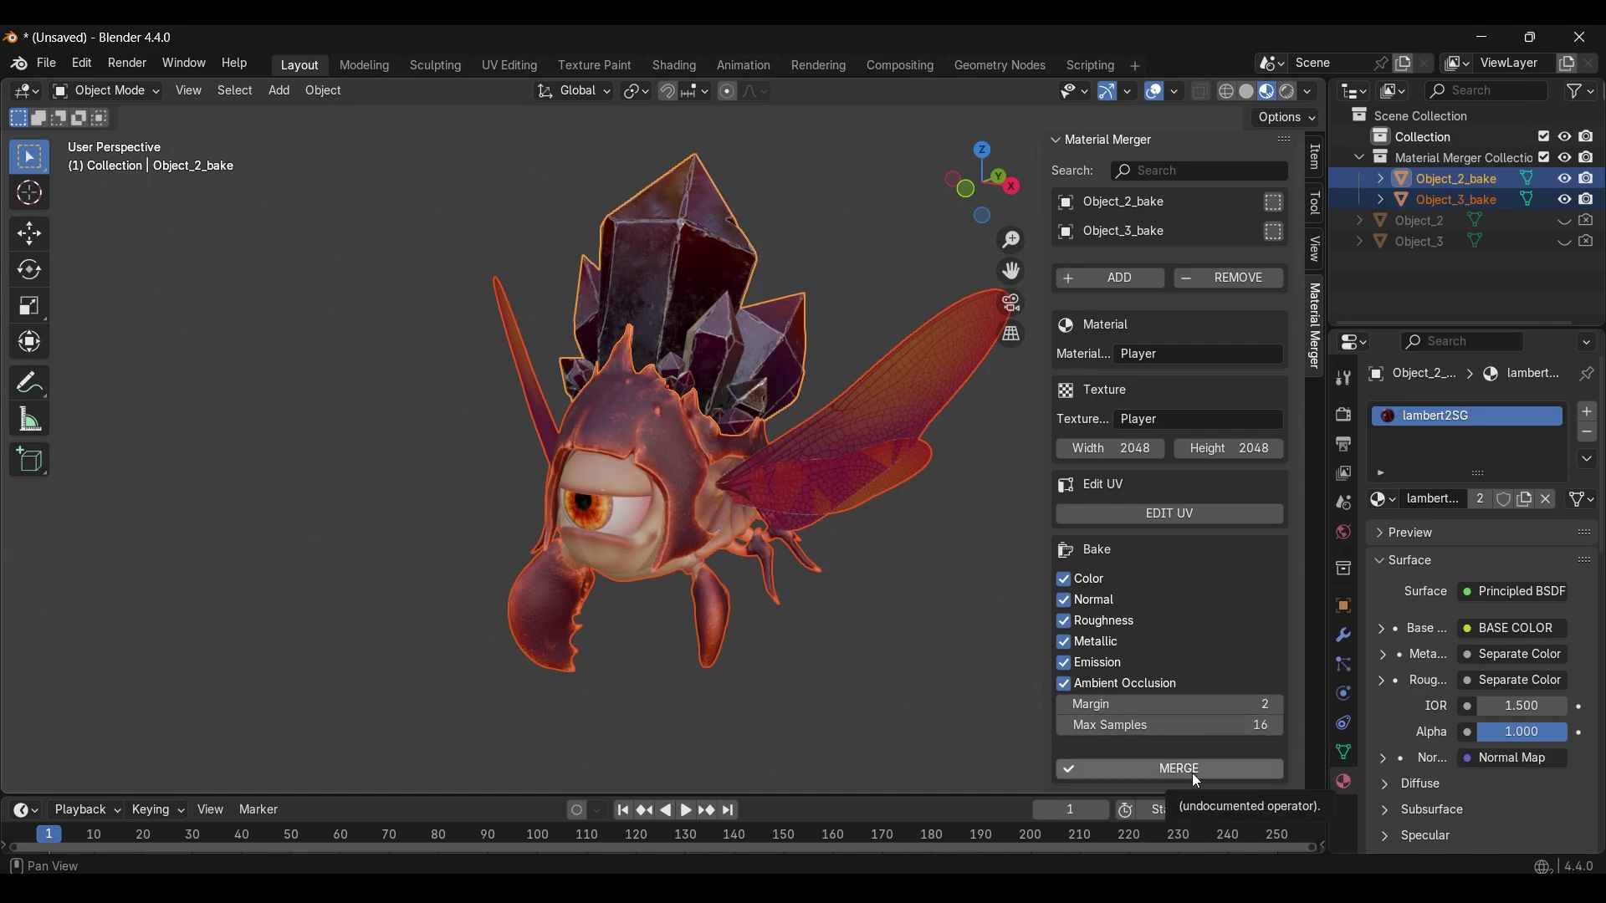
# Run MERGE to bake both objects' materials into the Player material
pyautogui.click(1192, 774)
# Select Object_2_bake and Object_3_bake in turn to verify each uses the Player material
pyautogui.moveTo(987, 652); pyautogui.dragTo(866, 621, button='middle')
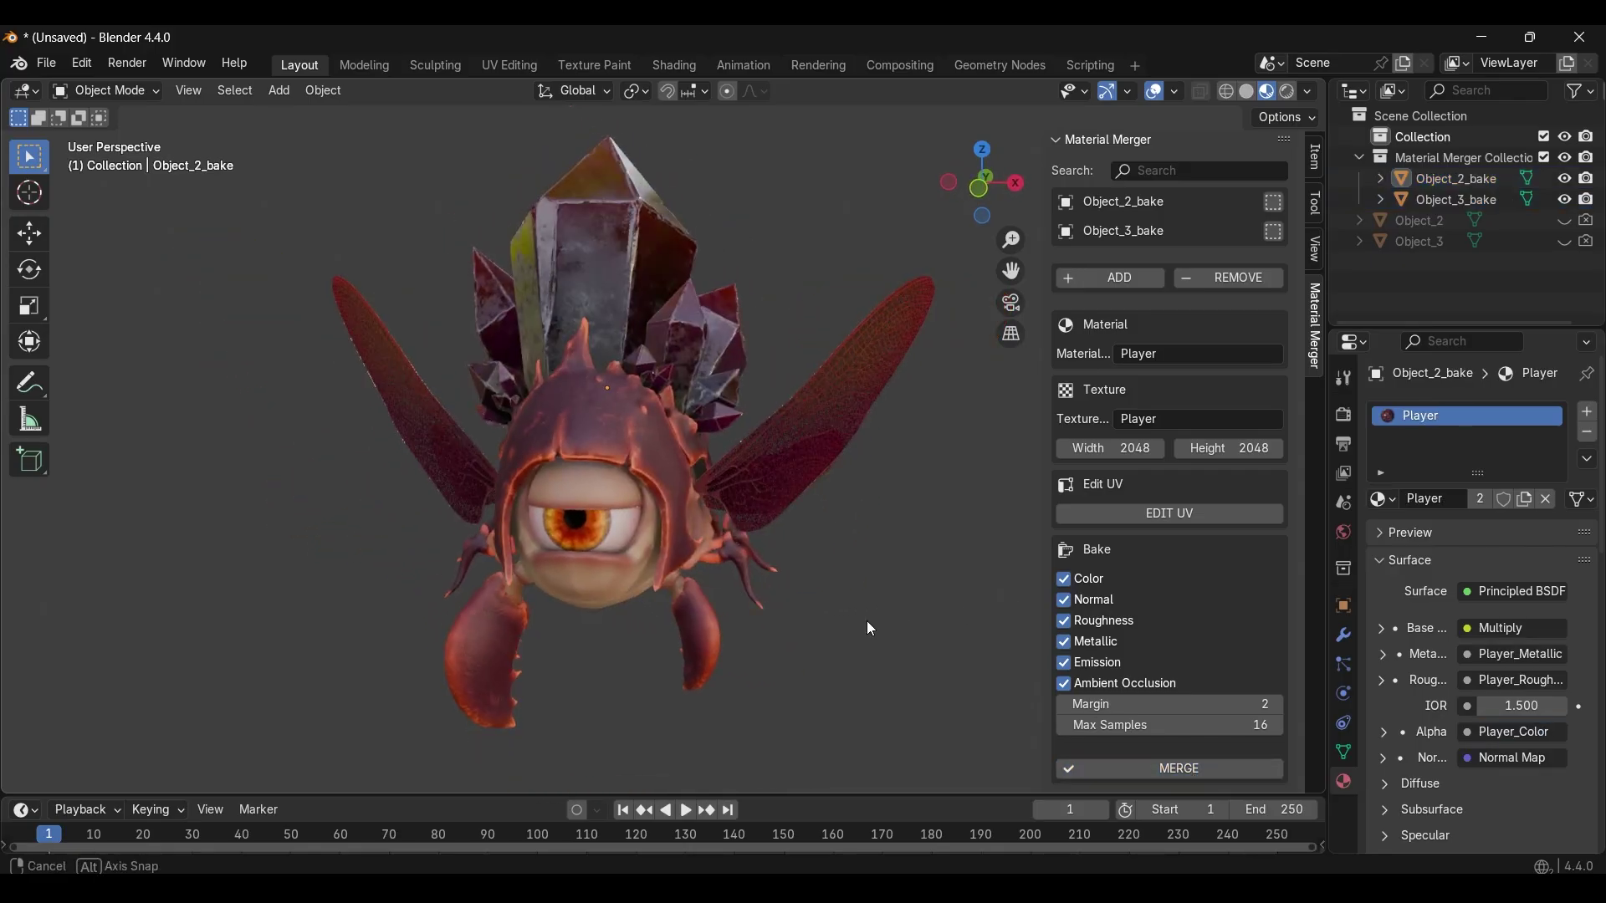
pyautogui.click(612, 450)
pyautogui.click(616, 301)
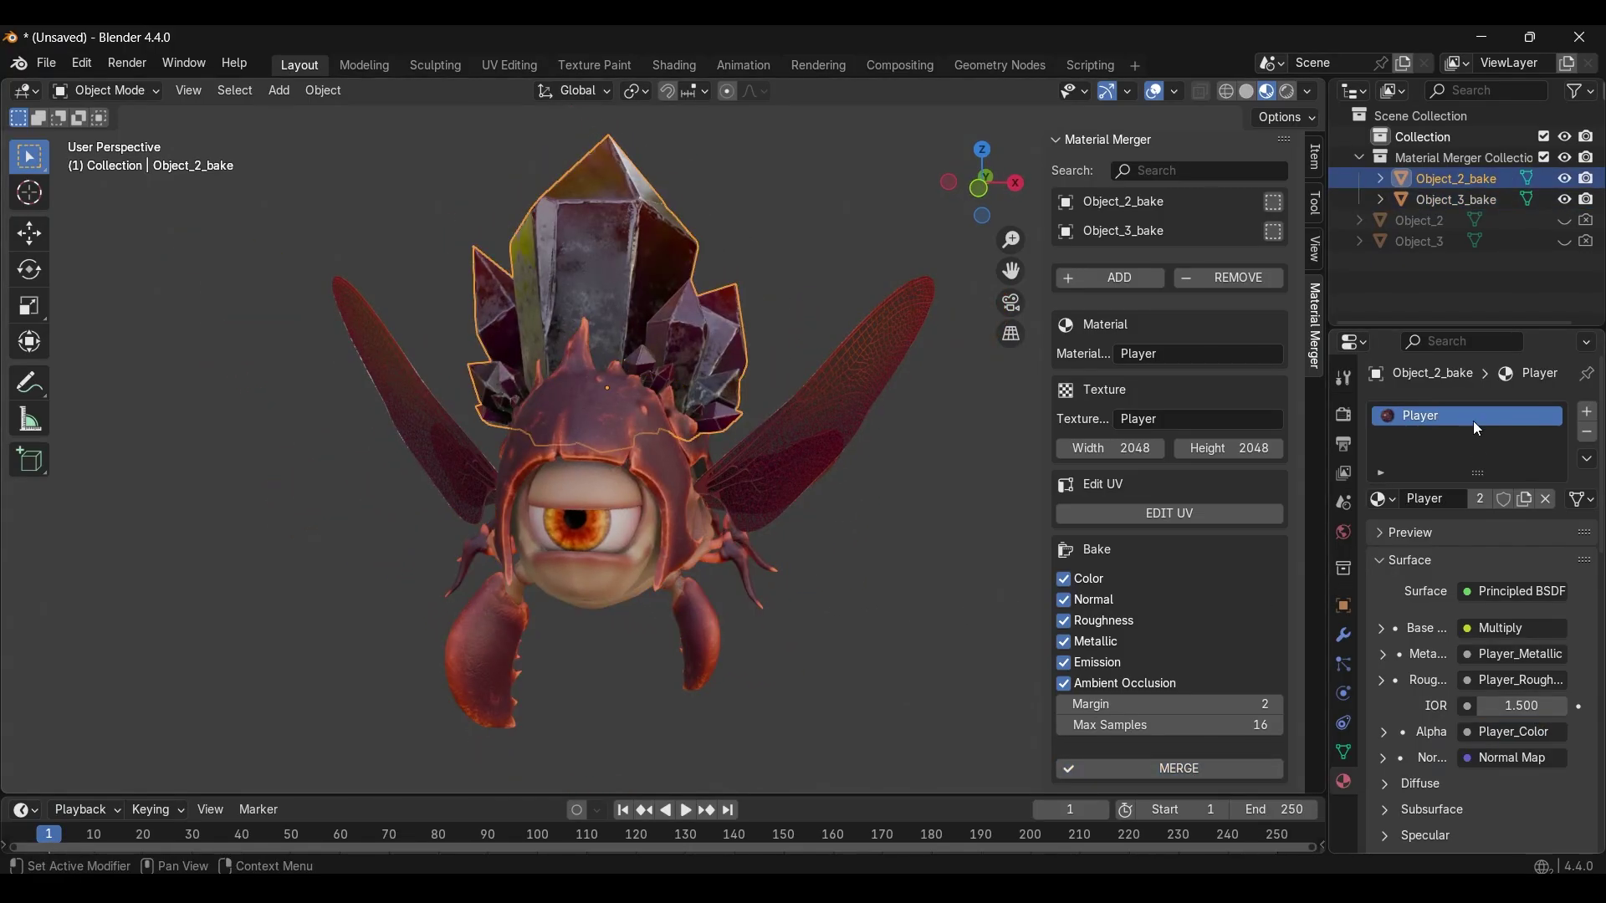
pyautogui.click(632, 560)
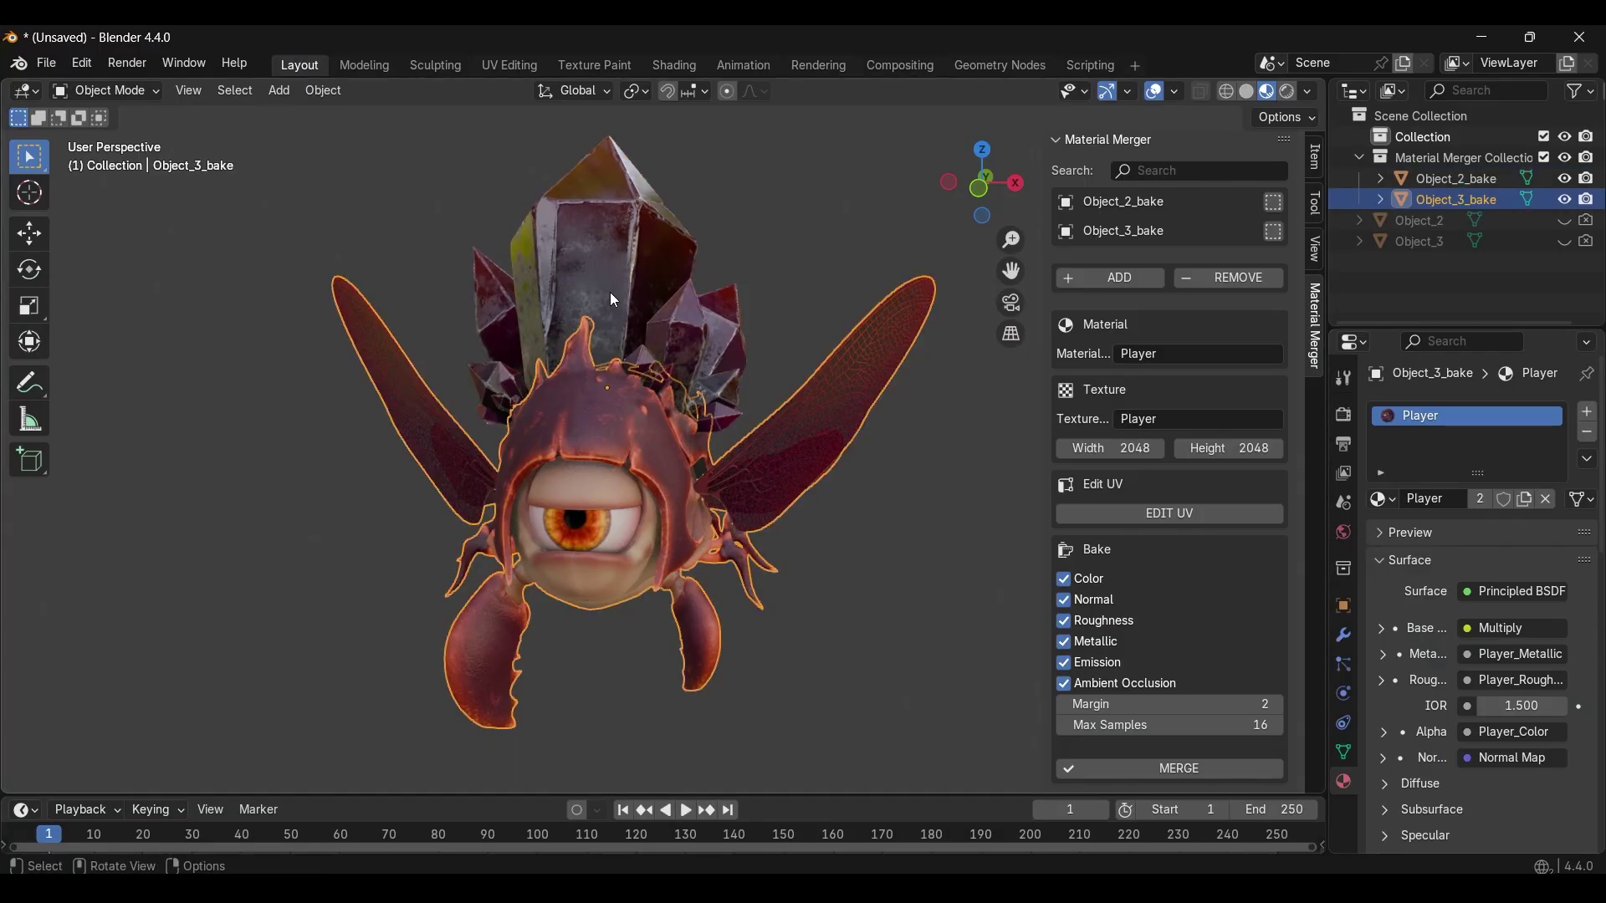
pyautogui.click(614, 299)
pyautogui.moveTo(706, 500); pyautogui.dragTo(624, 580, button='middle')
pyautogui.click(624, 580)
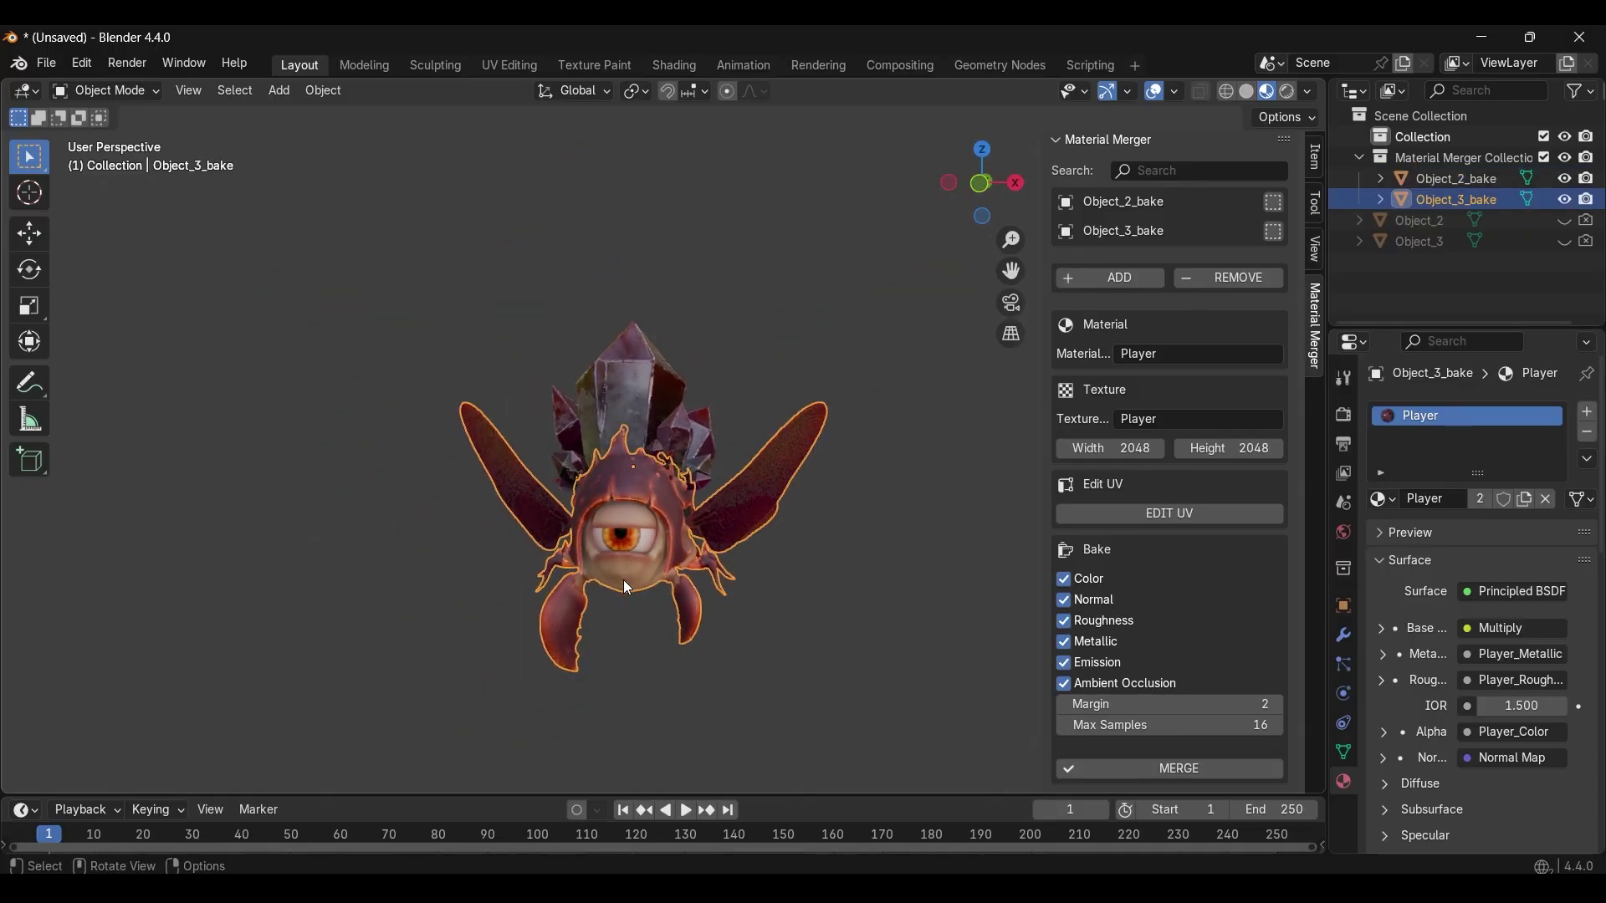
pyautogui.scroll(2, 629, 588)
pyautogui.moveTo(463, 304); pyautogui.dragTo(762, 568)
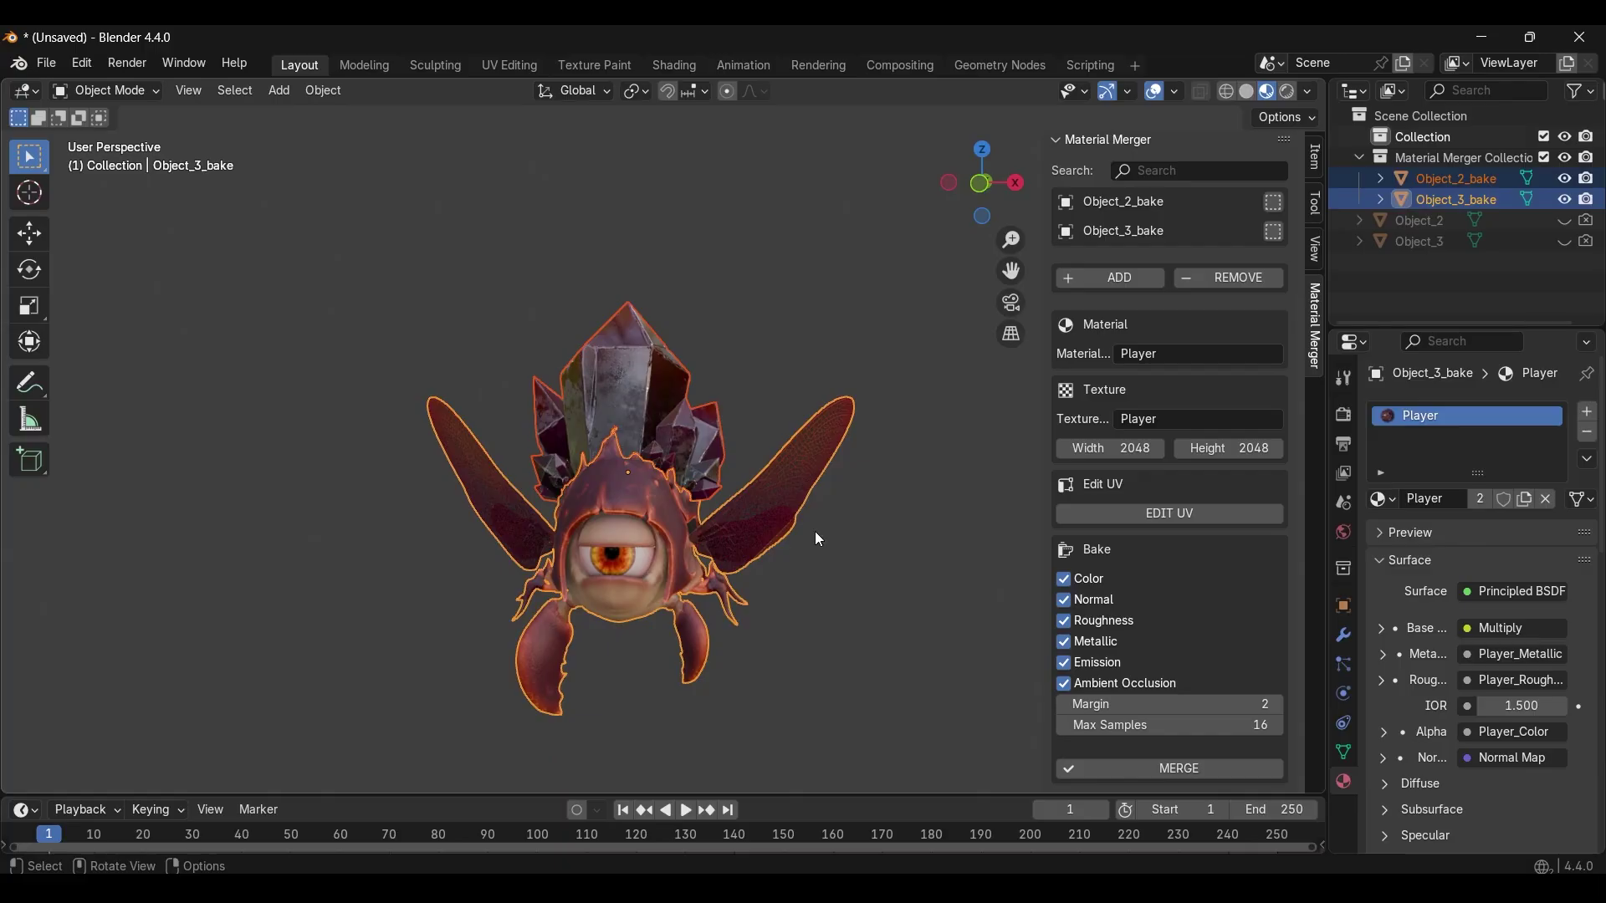
# Remove the bake objects from the list, unhide Object_2 and Object_3, and re-add them
pyautogui.click(1251, 282)
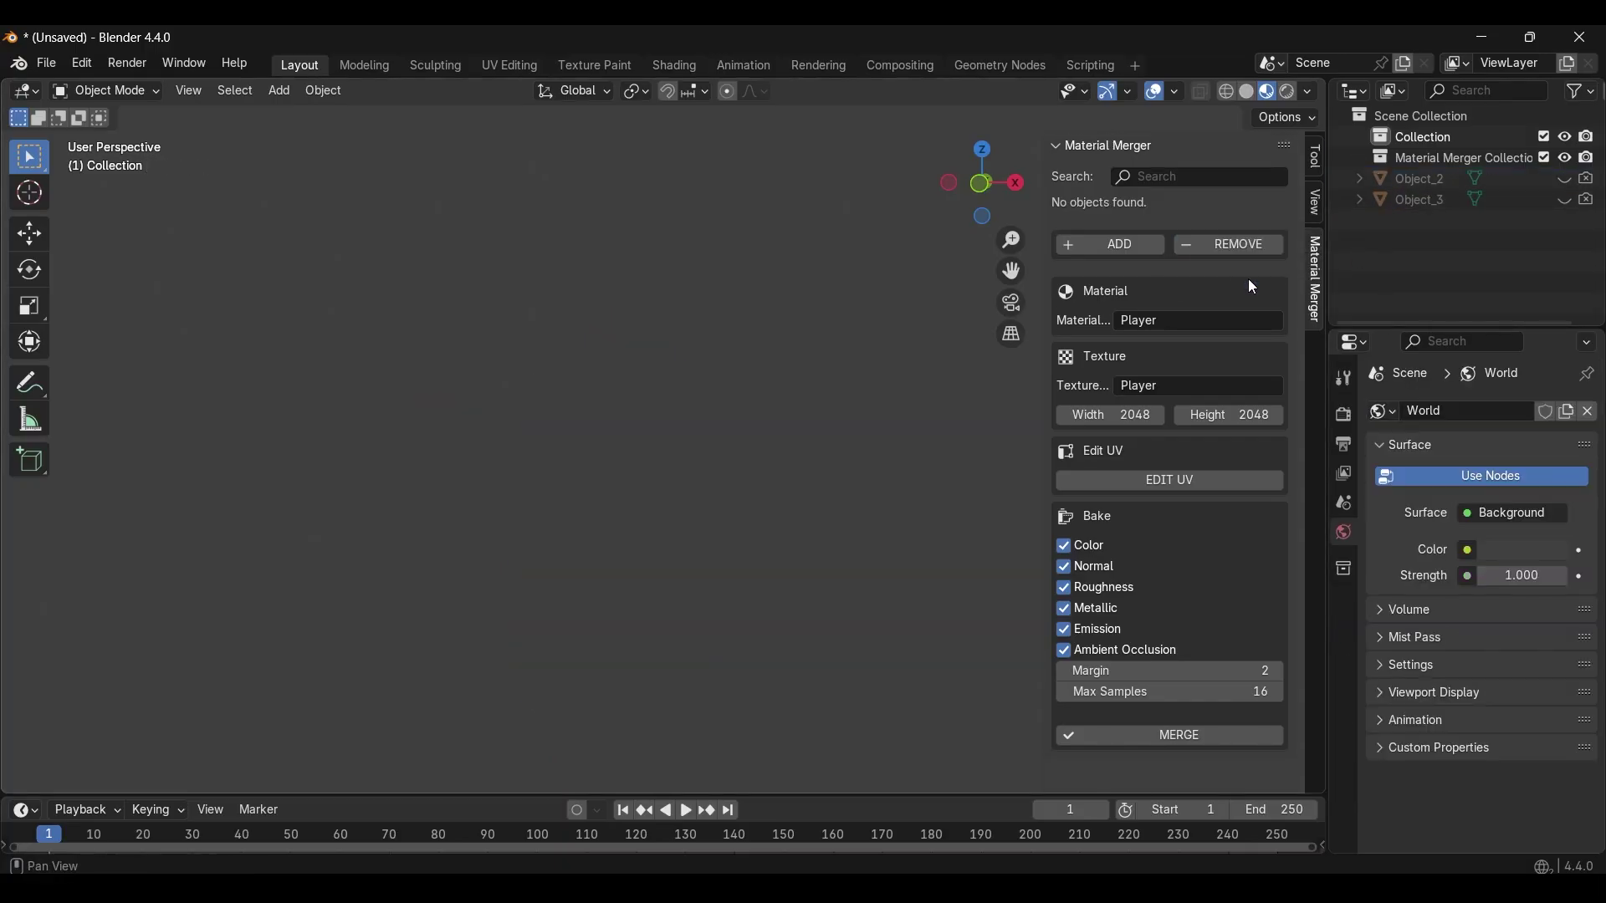
pyautogui.click(1567, 179)
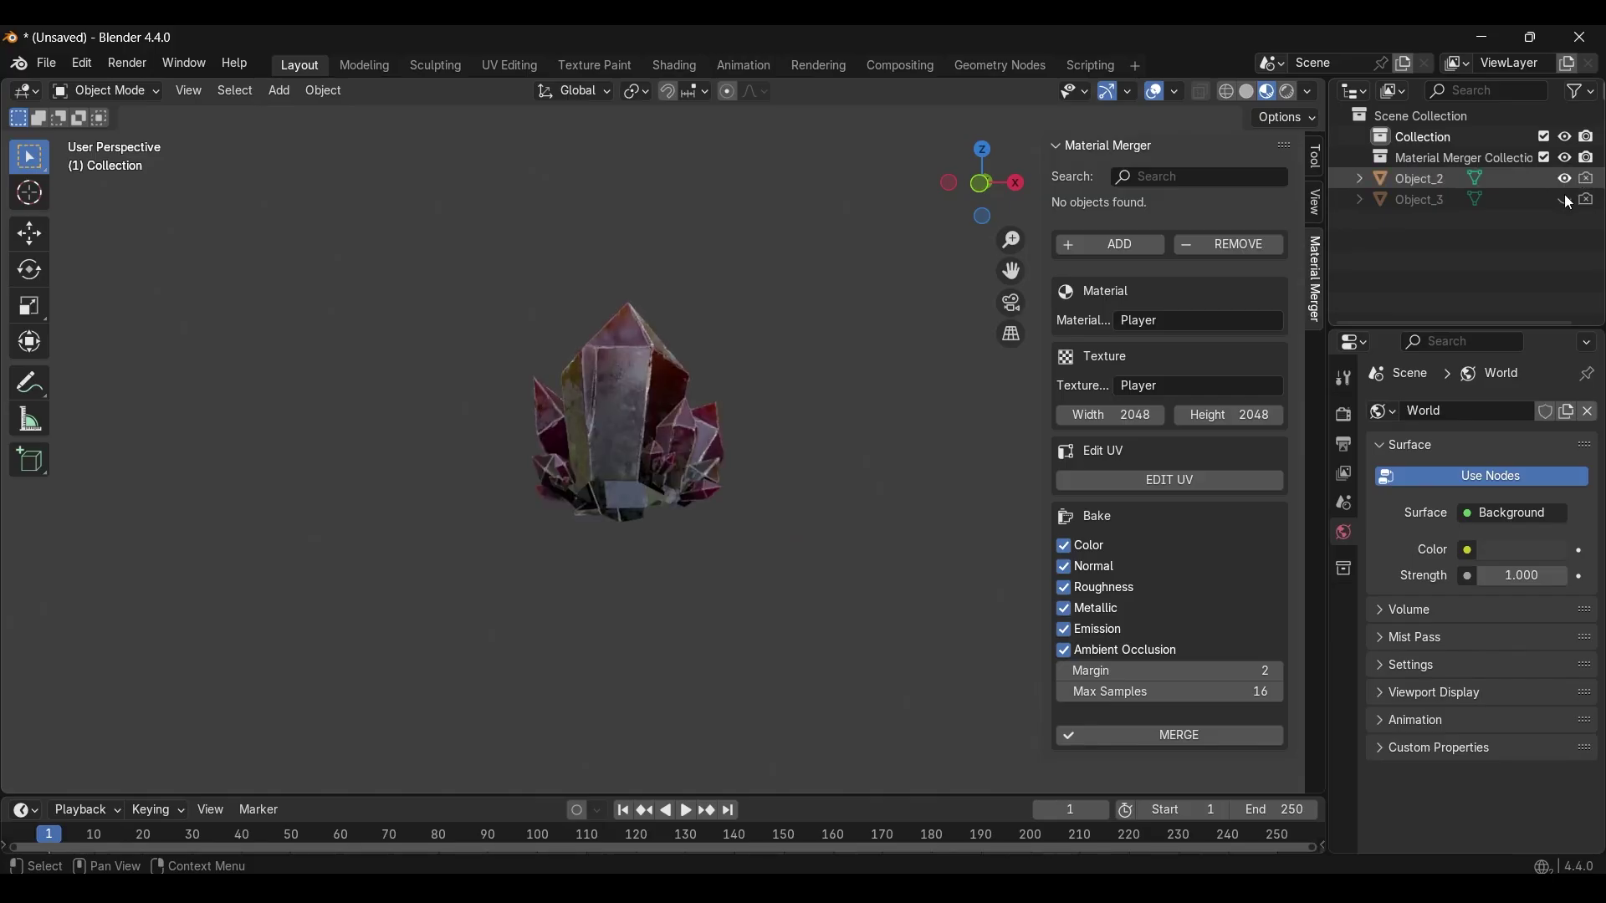
pyautogui.click(1566, 201)
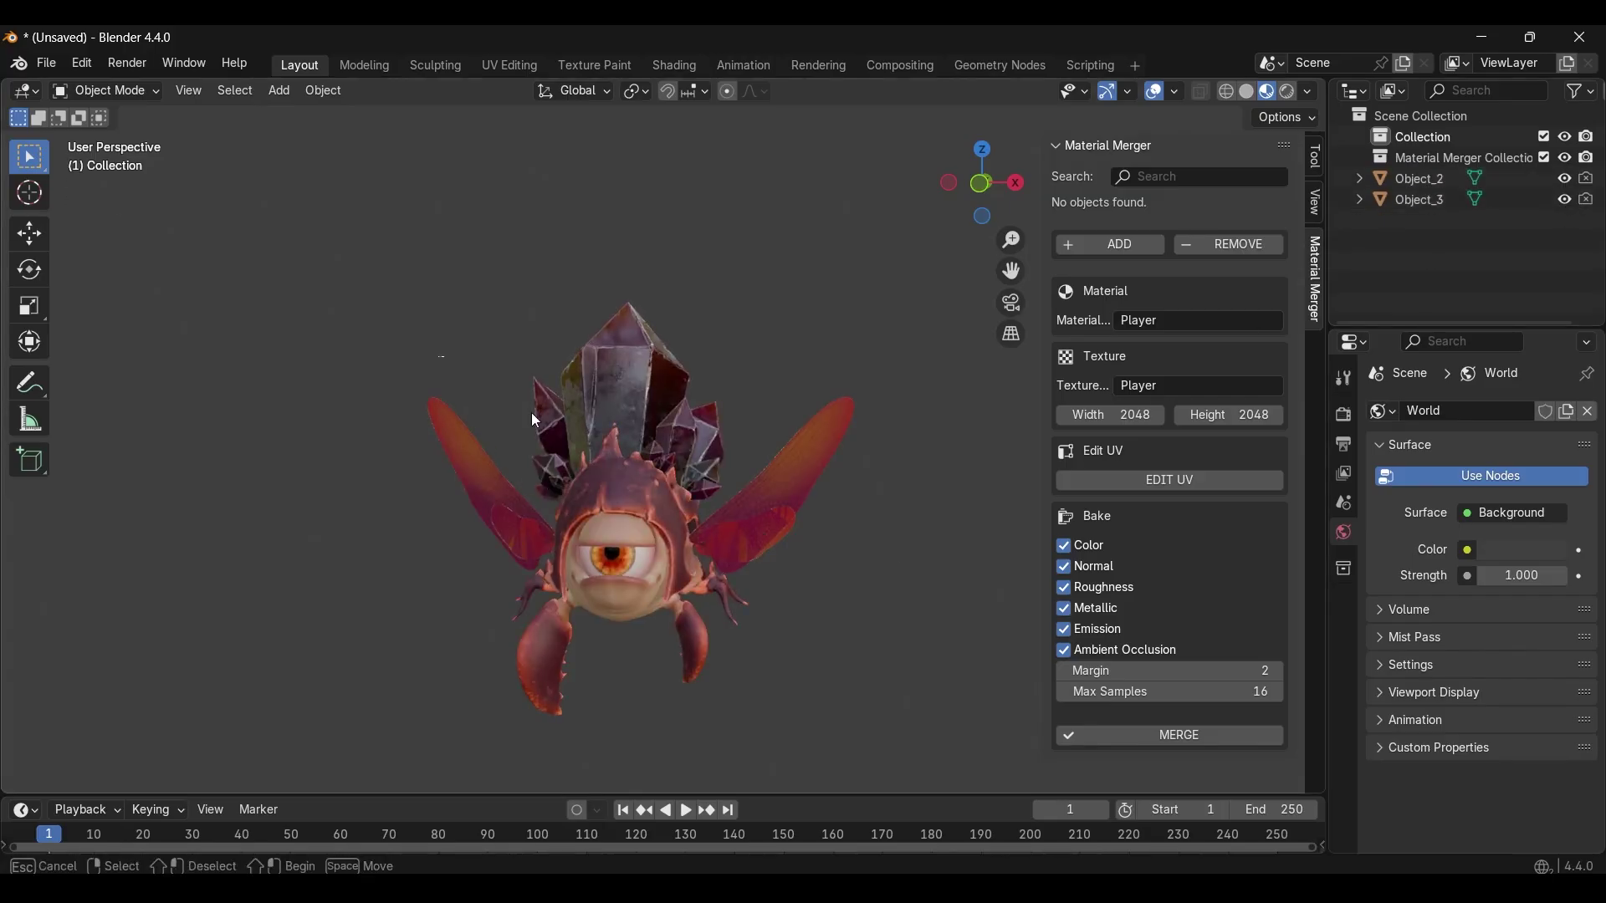
pyautogui.press('a')
pyautogui.click(1096, 249)
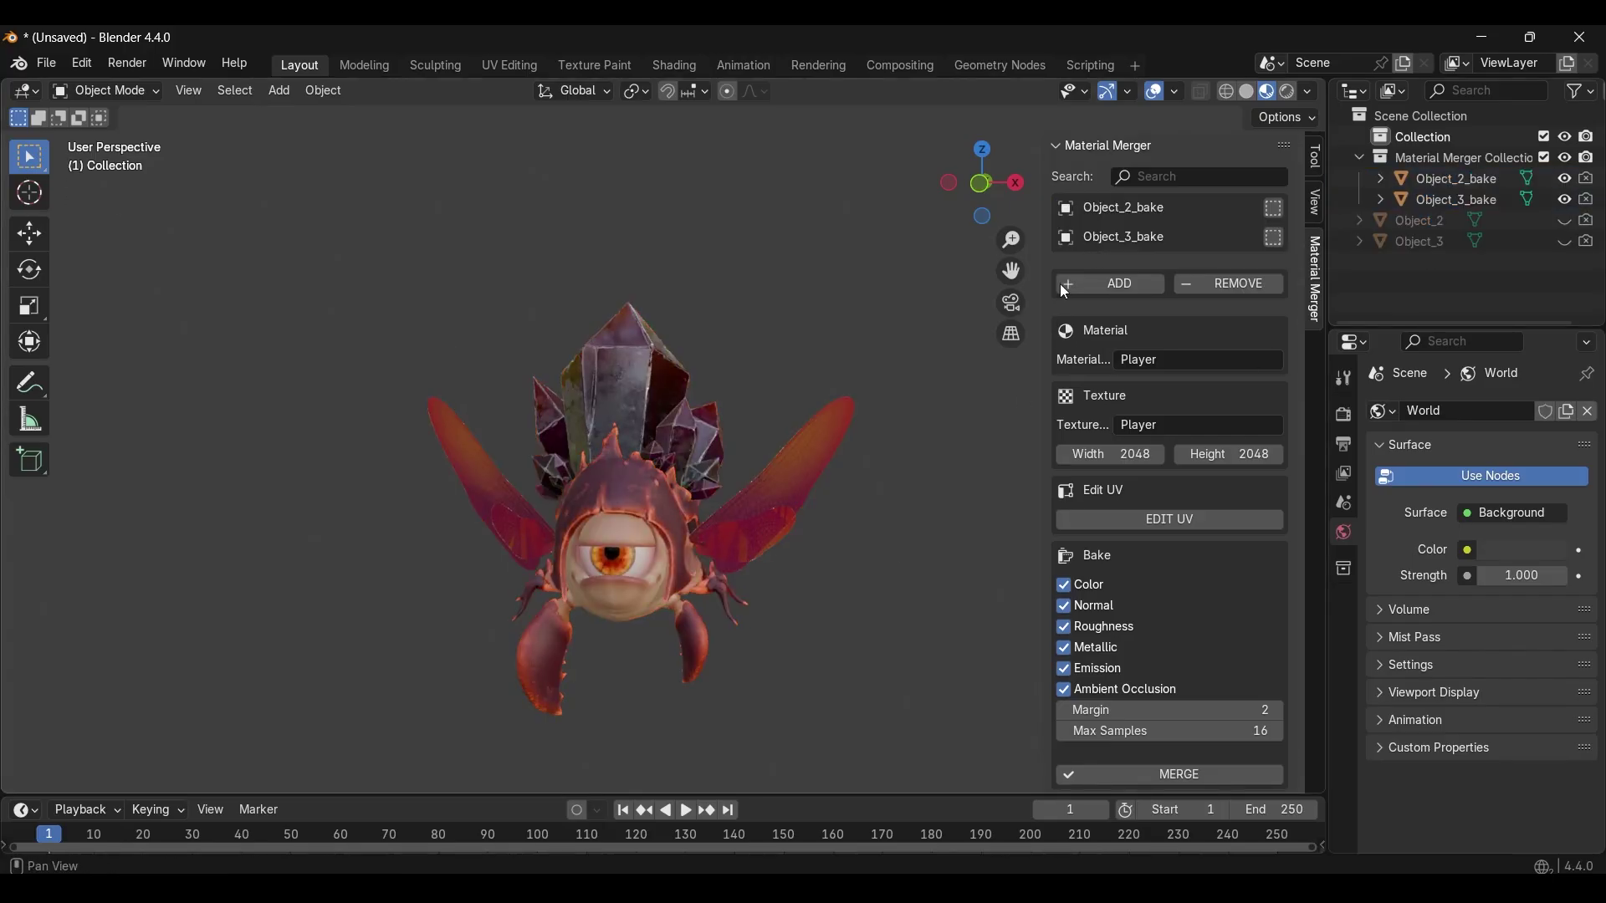
# Edit the new bake objects' shared UV map in the UV Editing workspace and bring up the UV menu
pyautogui.scroll(-1, 1221, 636)
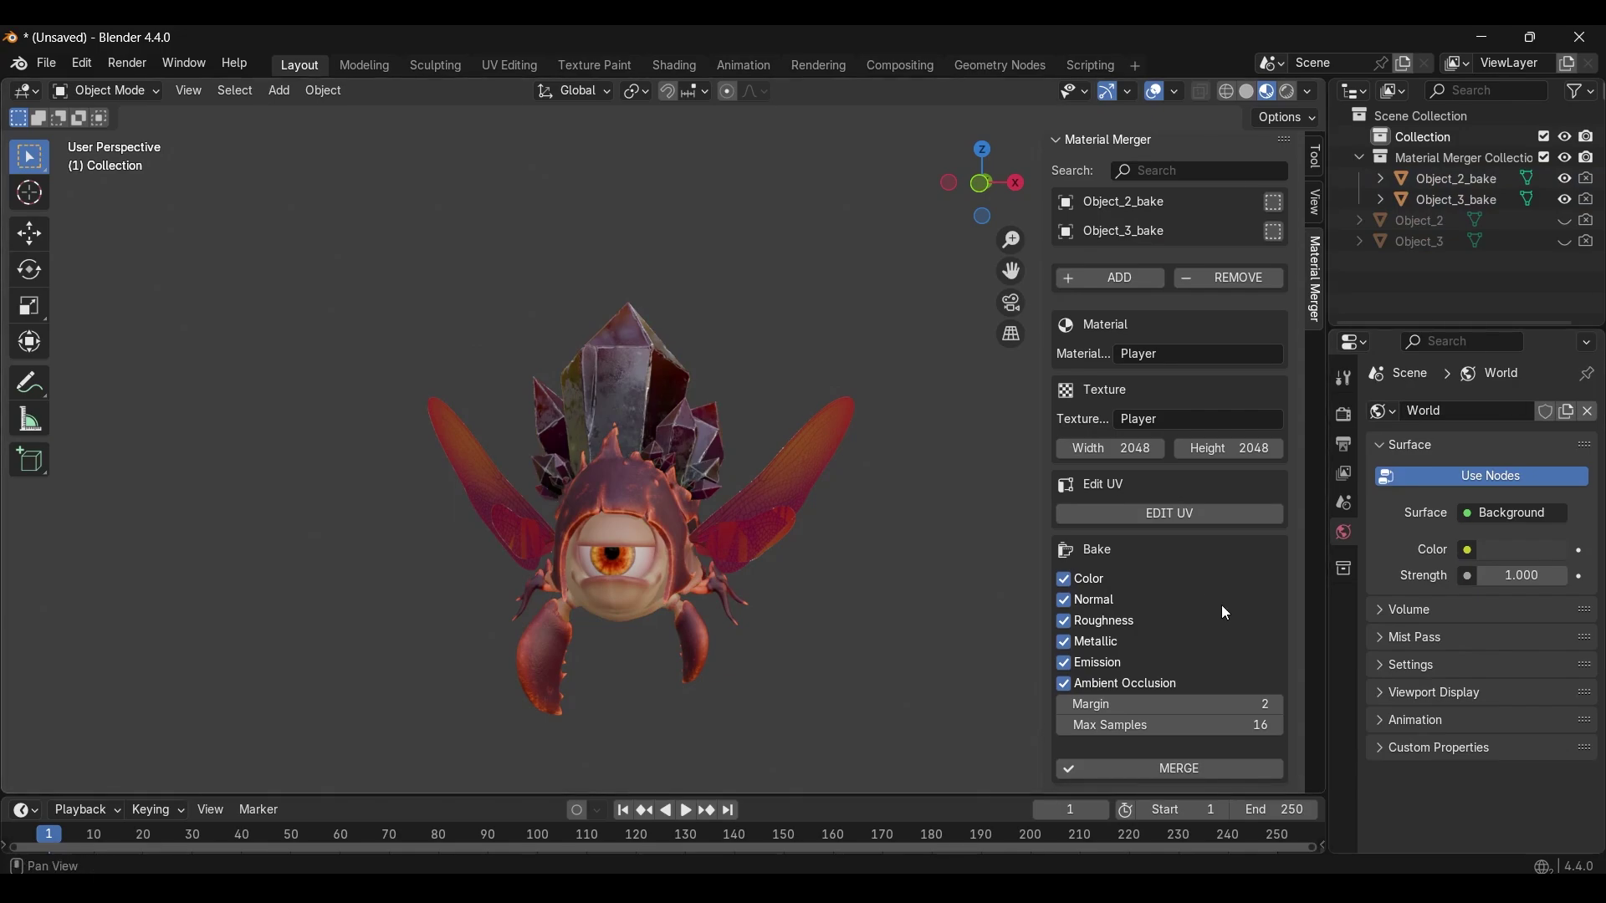
pyautogui.click(1187, 515)
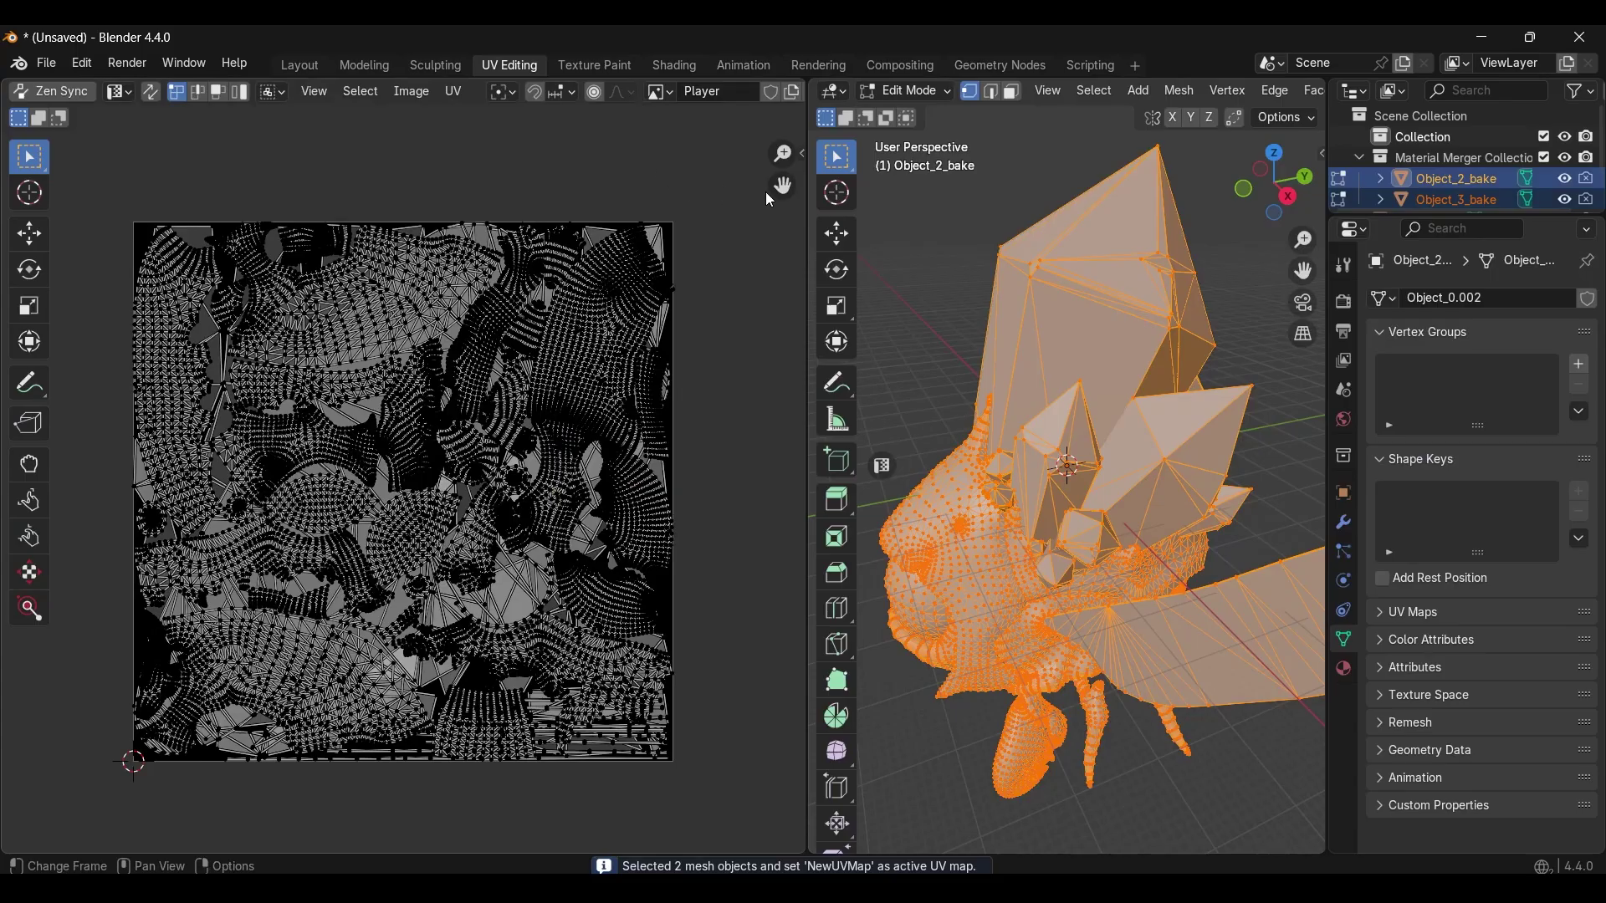
pyautogui.click(456, 92)
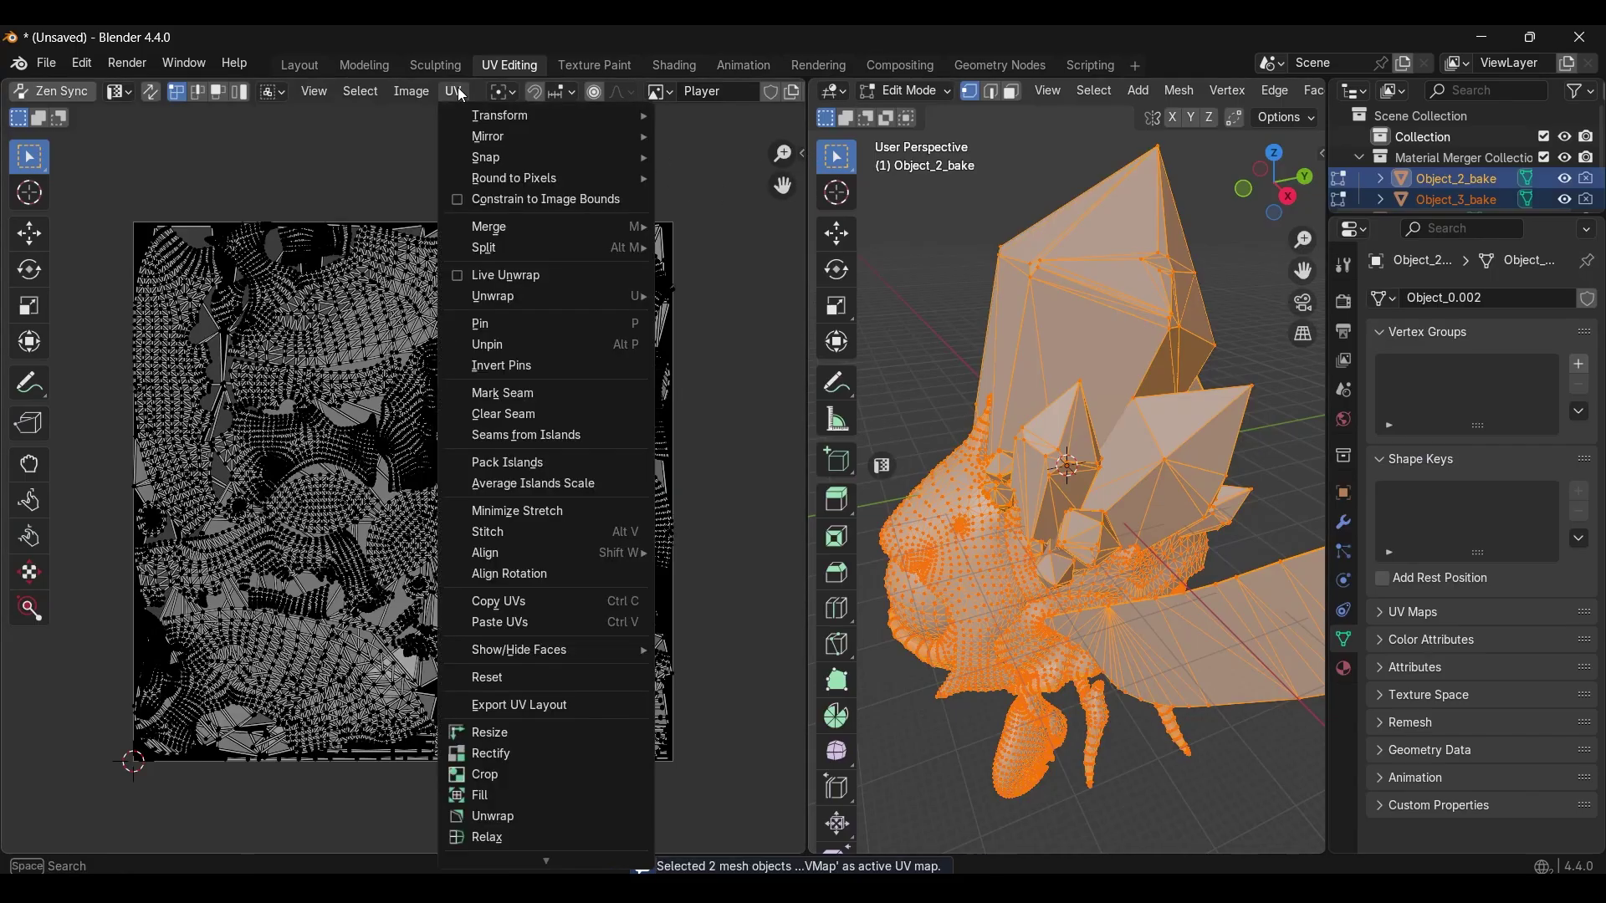